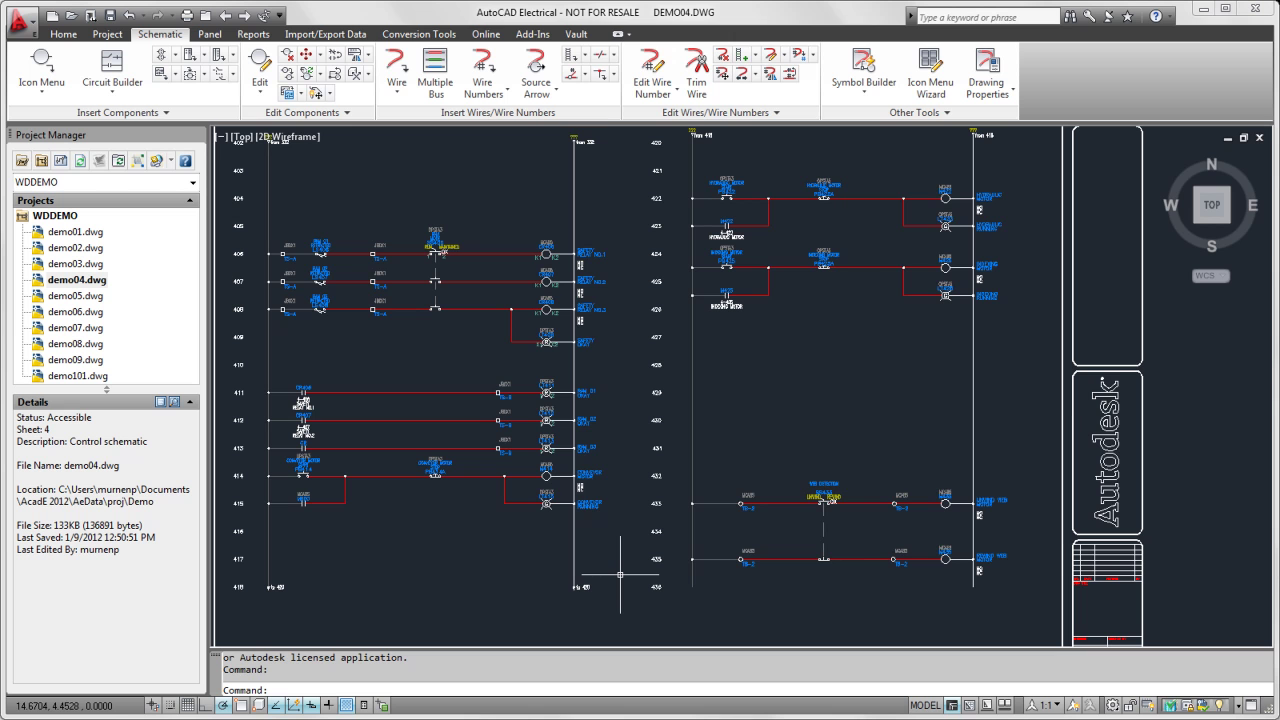
- Switch to the Reports tab on the ribbon
click(253, 34)
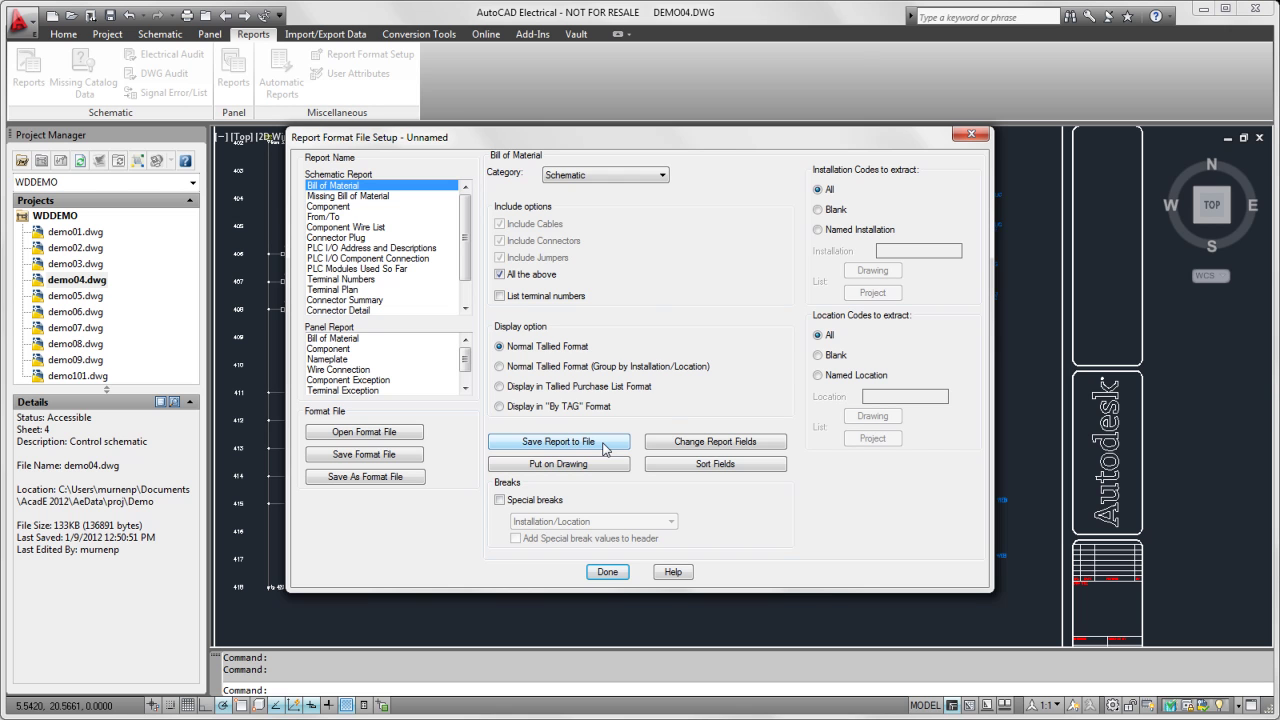
- Send the Bill of Material report output to an Excel spreadsheet file named bom_normal
click(605, 447)
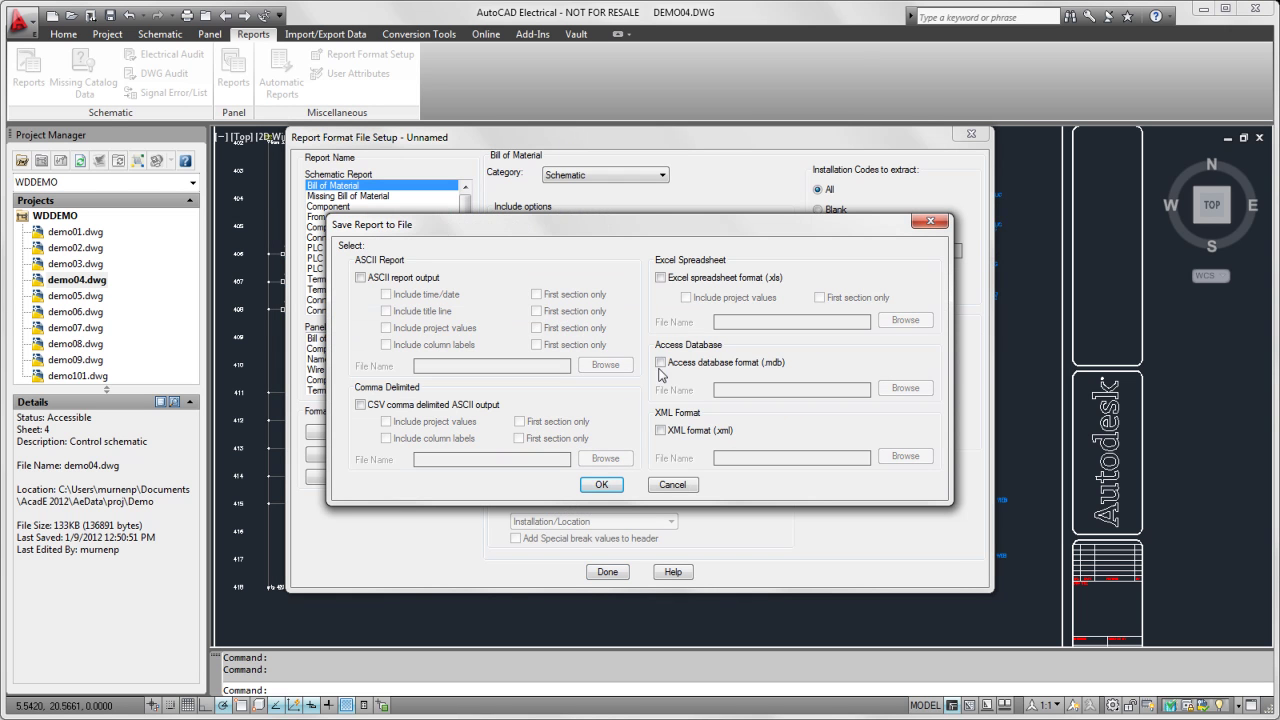
click(660, 277)
click(720, 321)
text(bo)
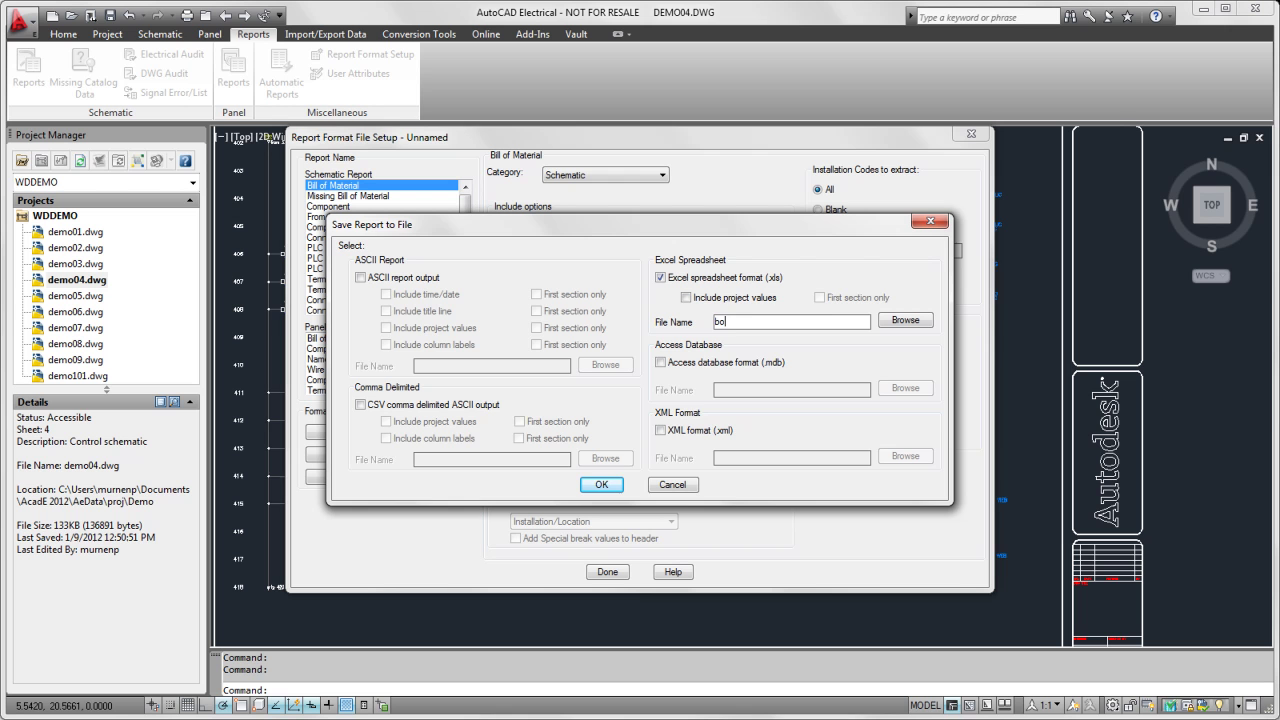
text(m_normal)
click(601, 484)
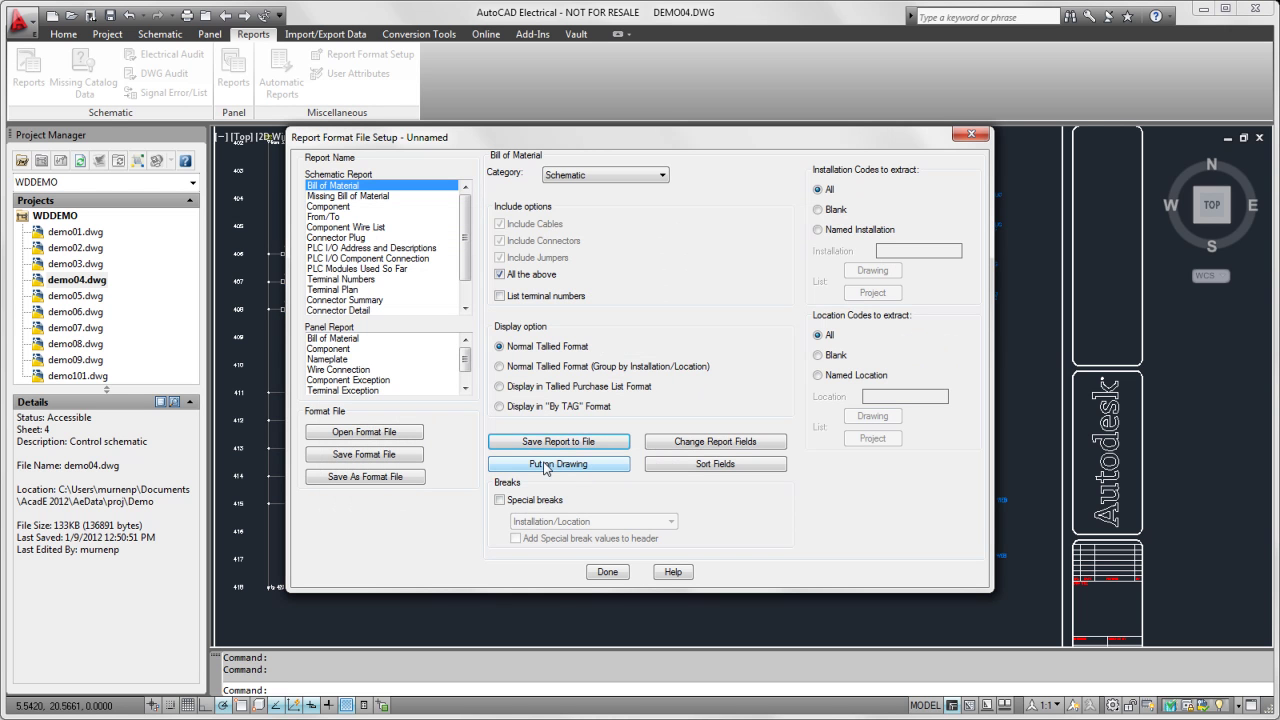
- Place the BOM as an updated existing table at X 3.9582, Y 19.2425, with time/date, project info and a red title
click(547, 464)
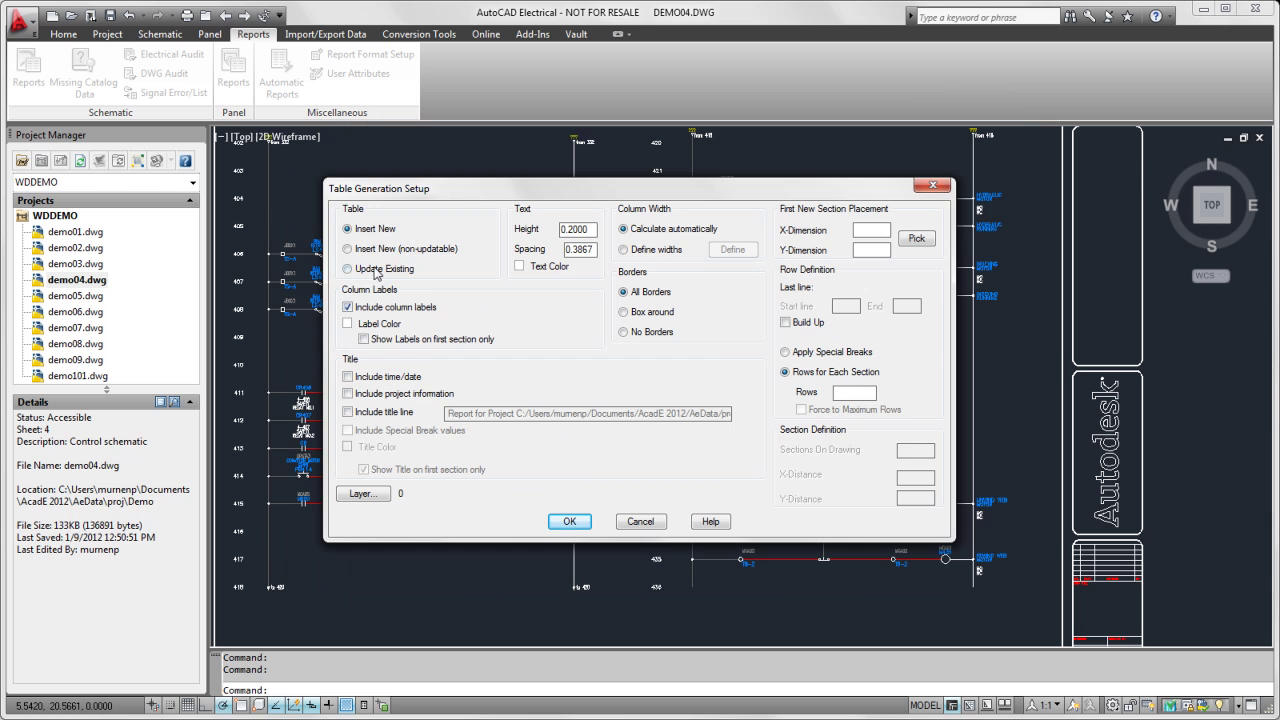
click(349, 268)
click(916, 241)
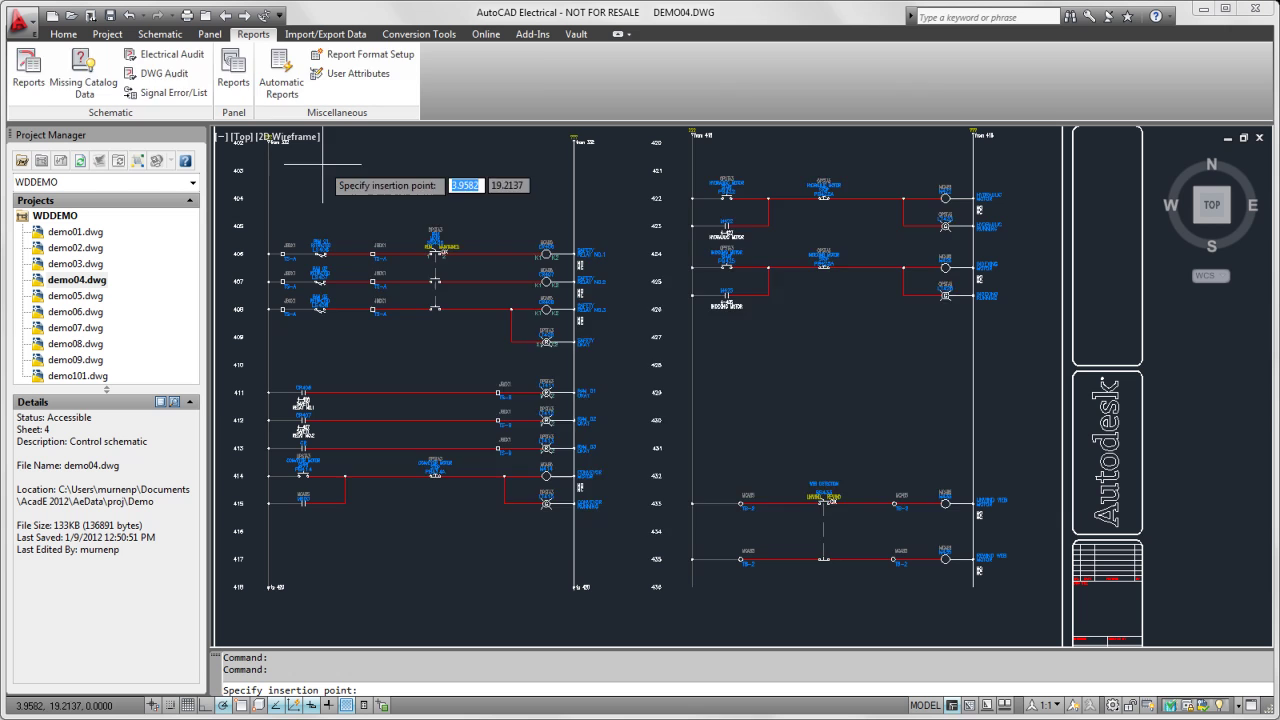
click(378, 170)
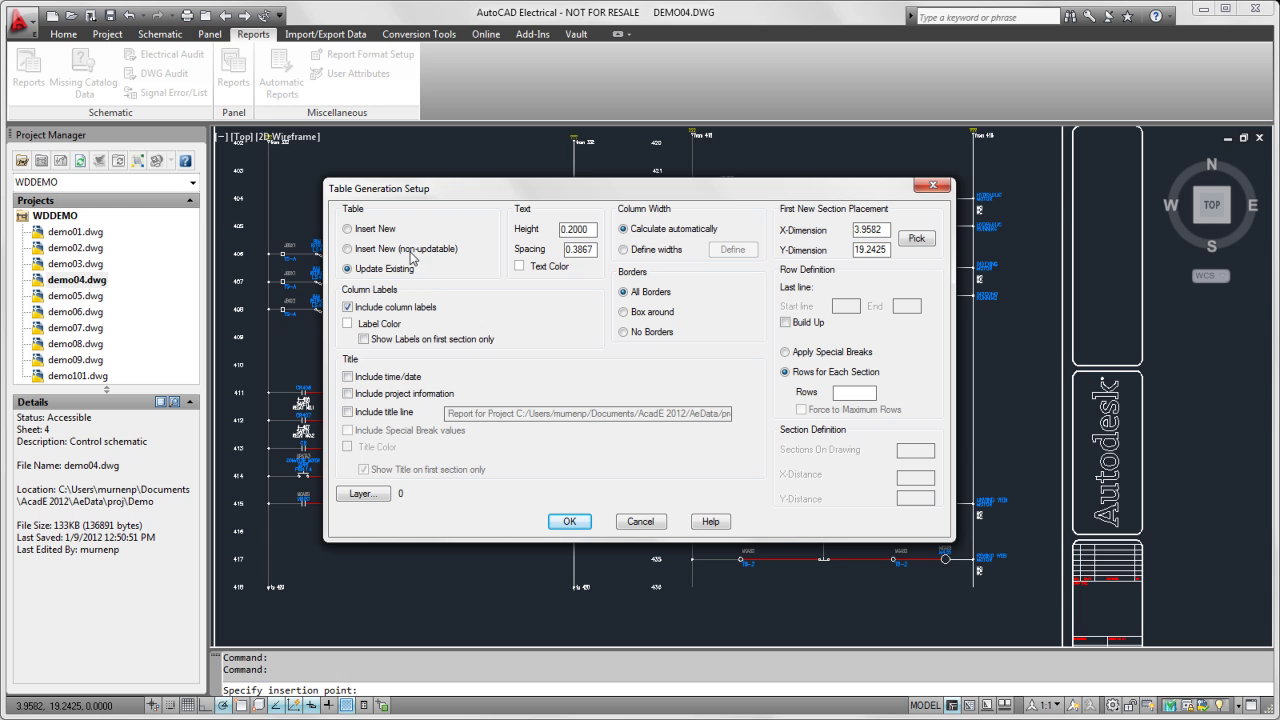
click(349, 378)
click(348, 393)
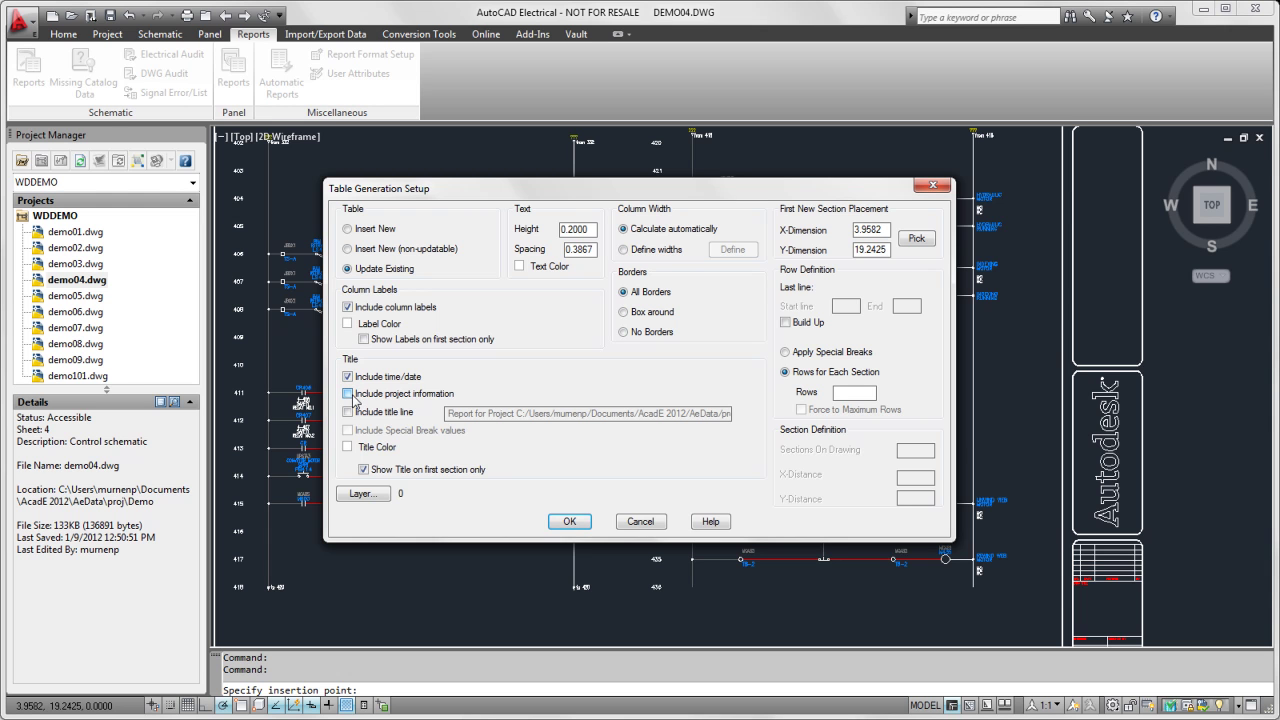
click(348, 447)
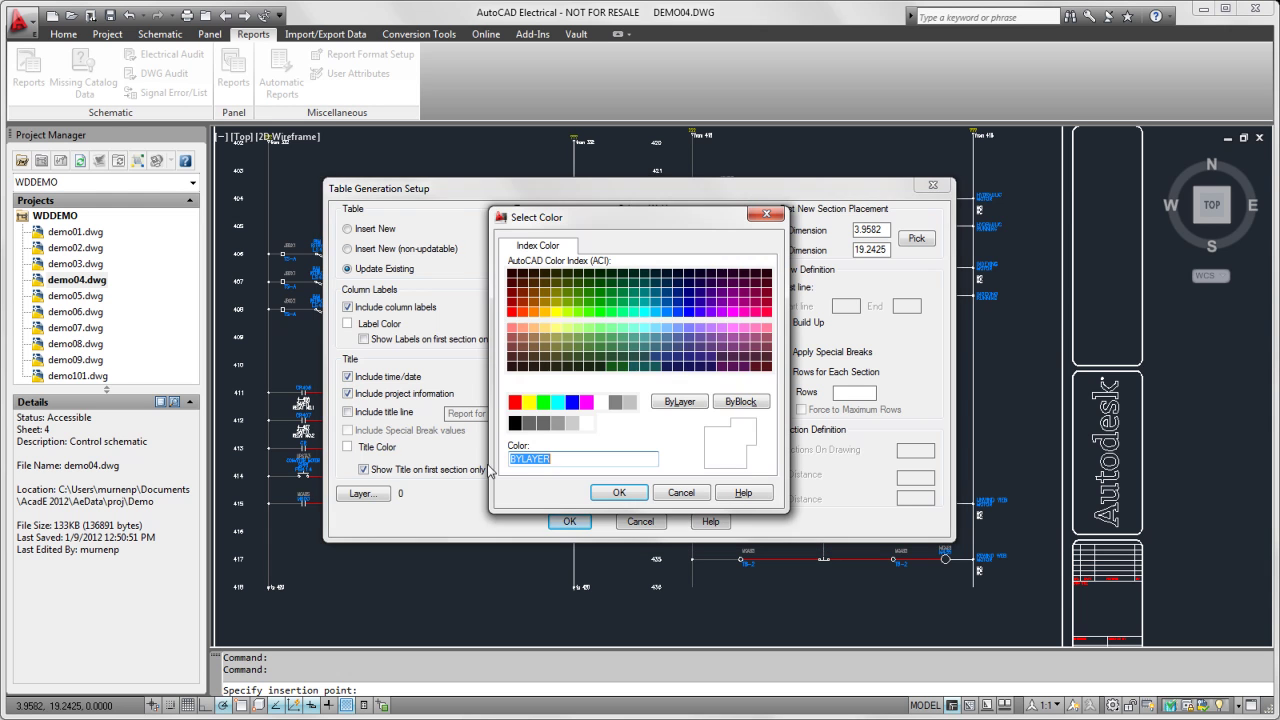
click(515, 402)
click(619, 492)
click(579, 528)
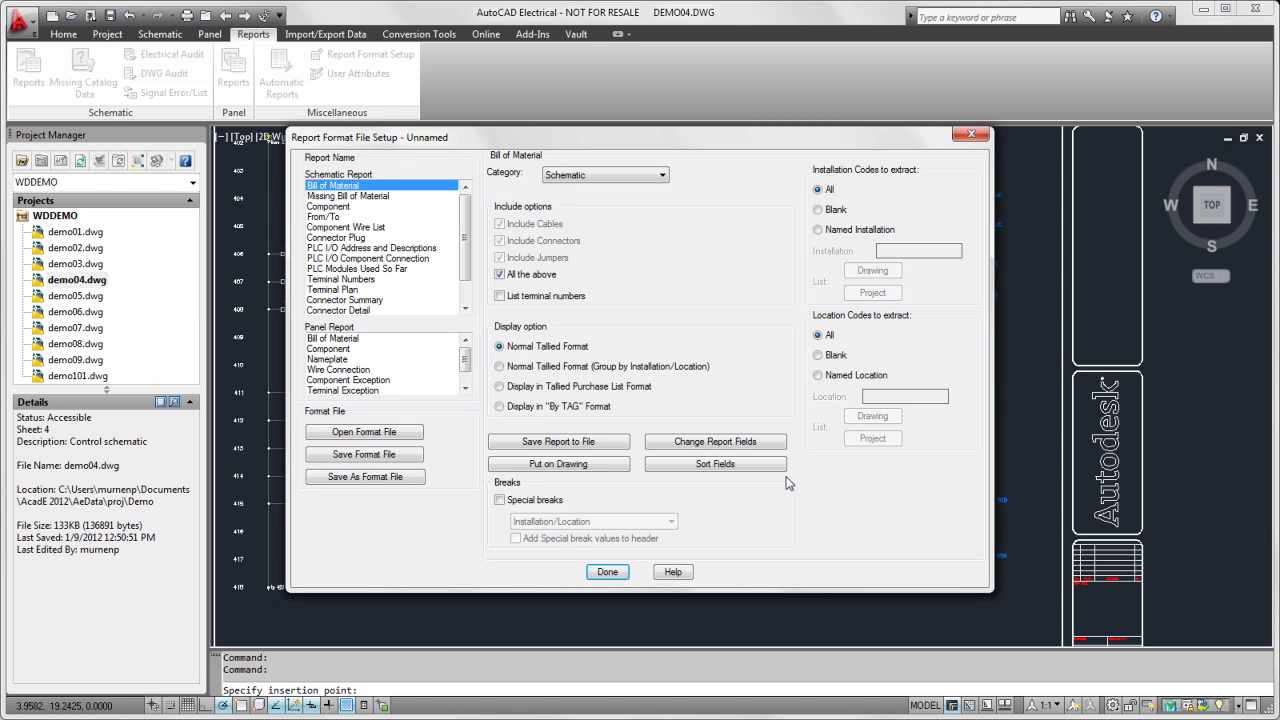
- Remove SUB from the BOM report fields and move MFG up one place
click(752, 445)
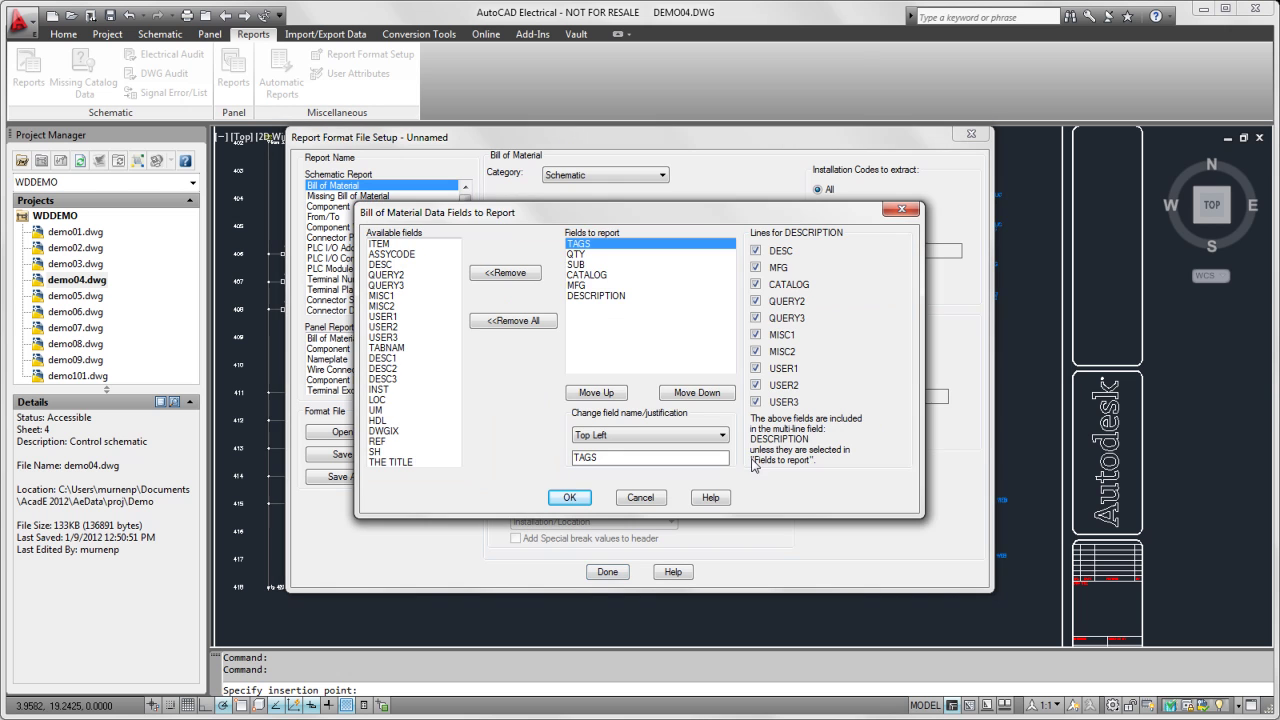
click(590, 264)
click(505, 272)
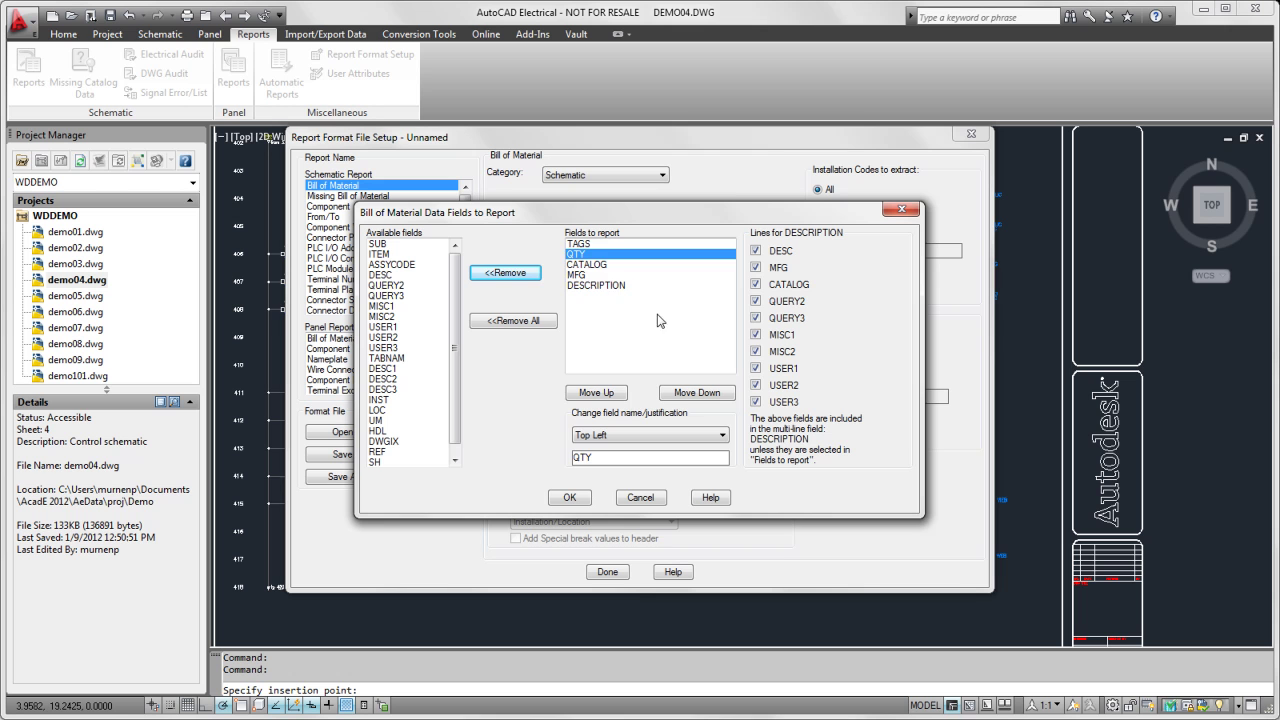
click(577, 275)
click(596, 392)
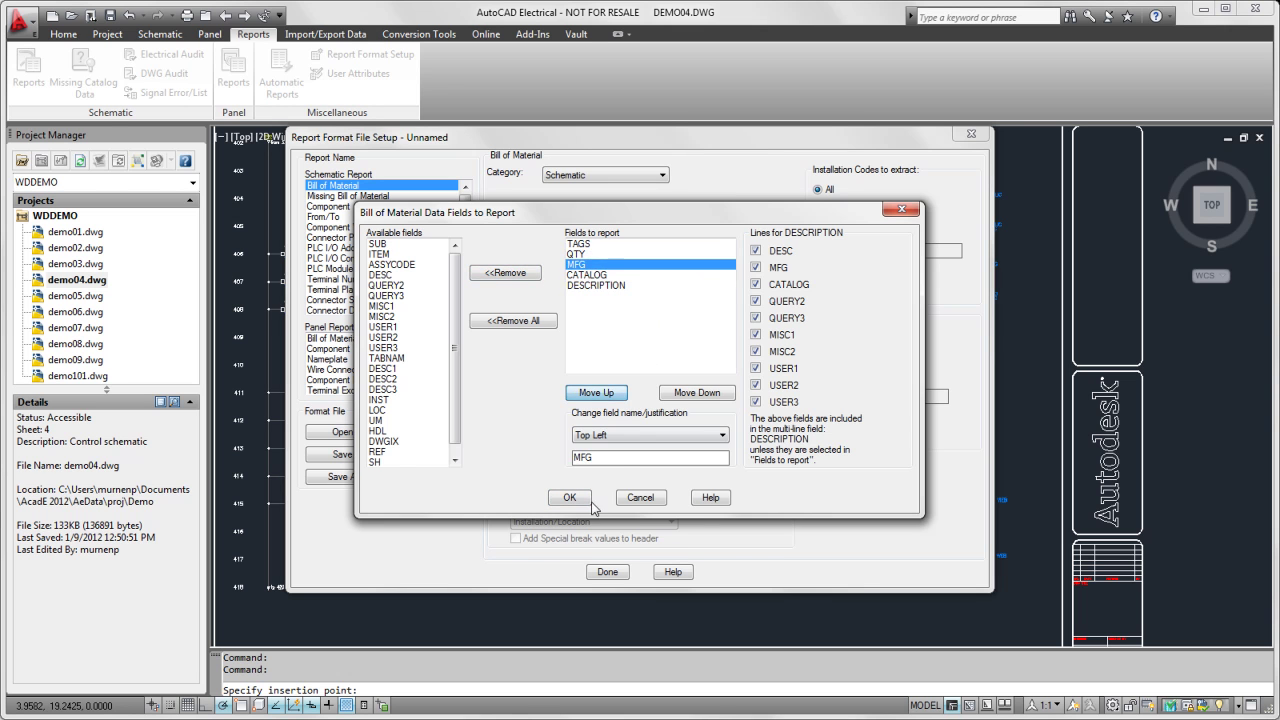
click(569, 498)
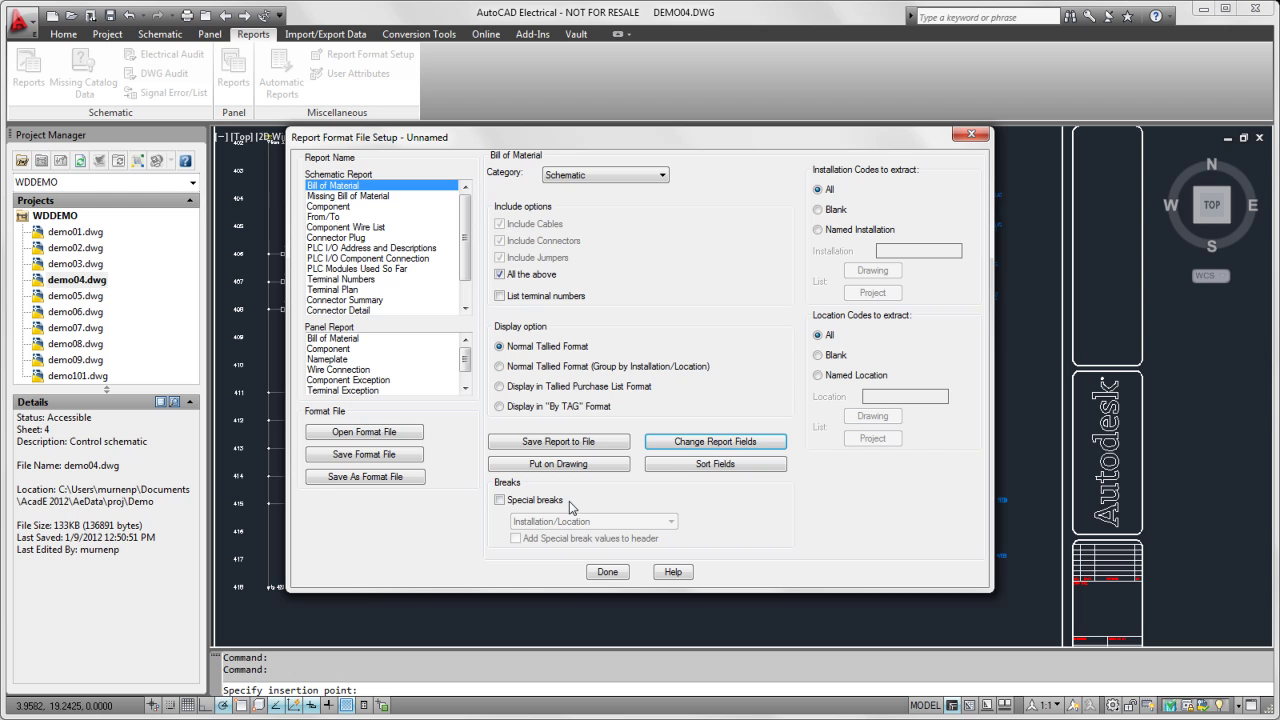
- Save the report format file as bom_normal.set
click(386, 456)
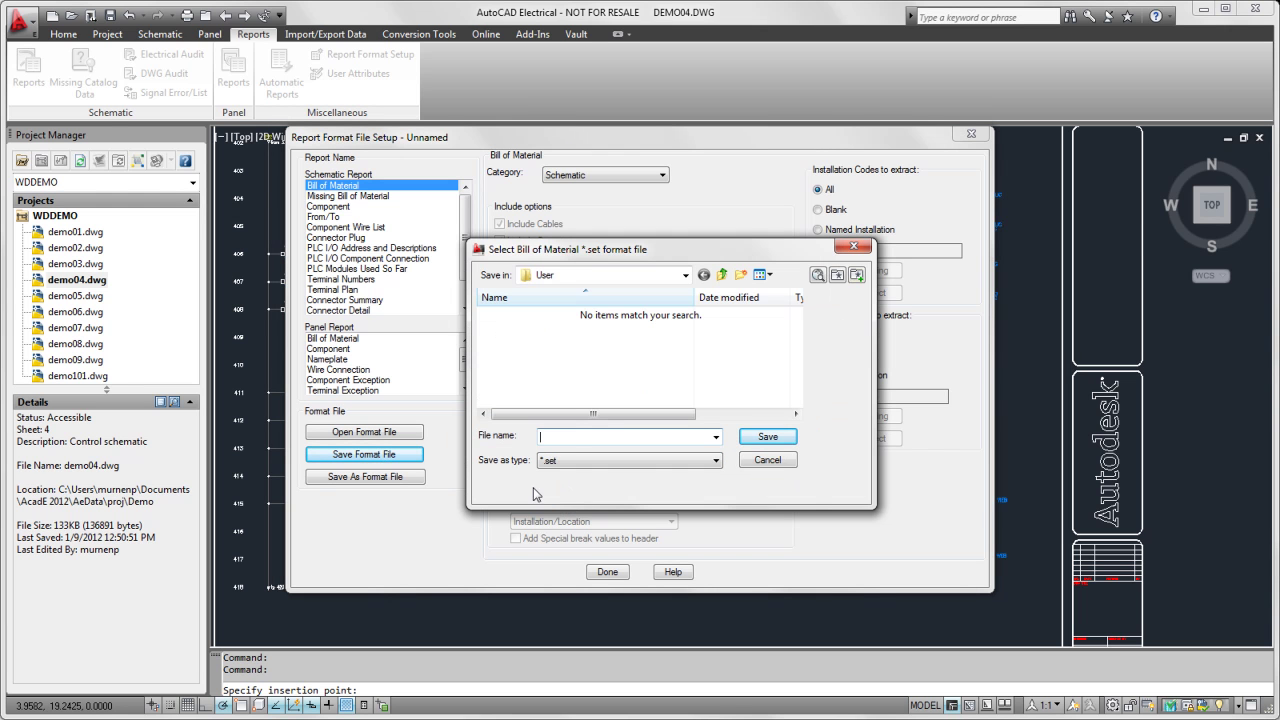
text(bom_normal)
click(775, 442)
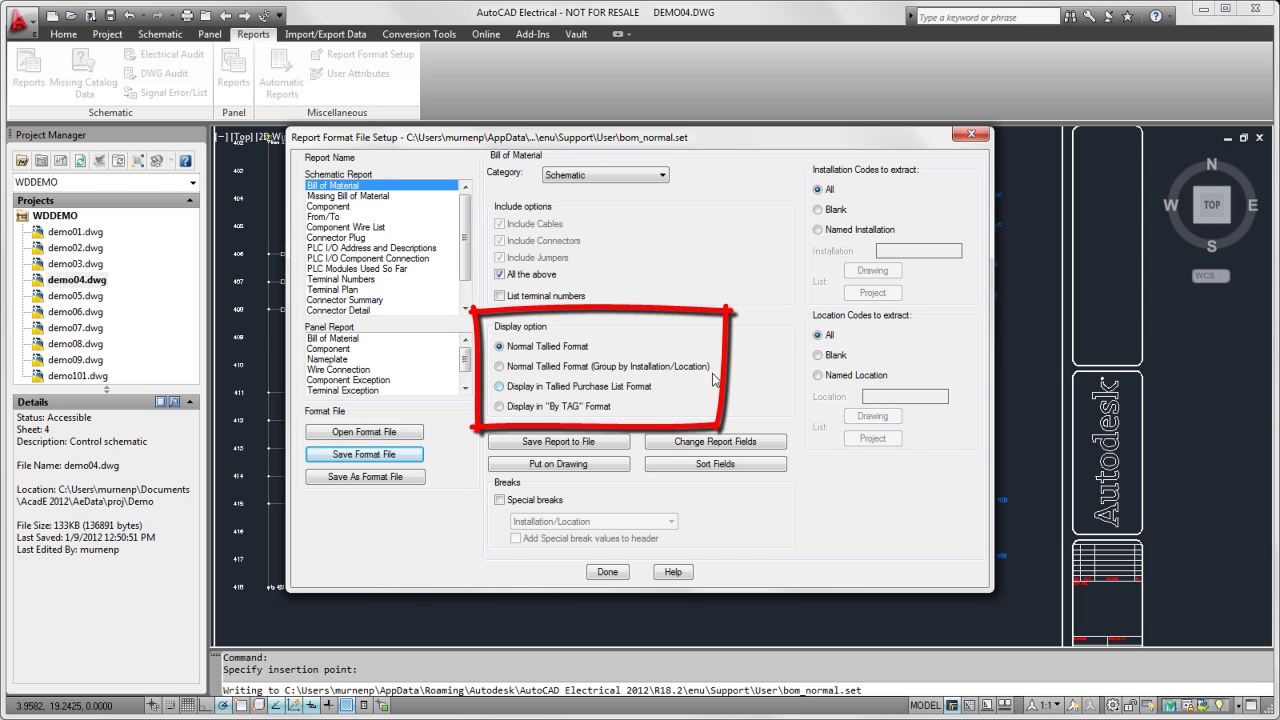
- Display the BOM by TAG and switch file output from Excel to ASCII file bom_bytag
click(499, 406)
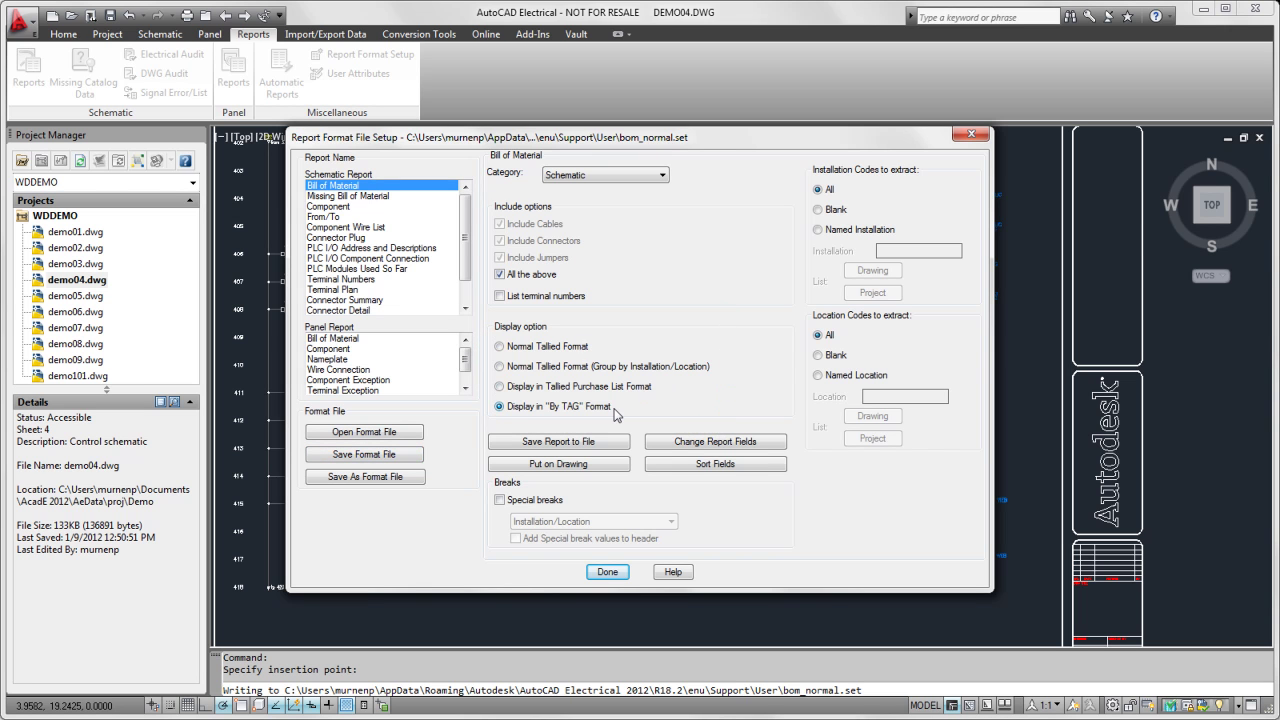
click(575, 443)
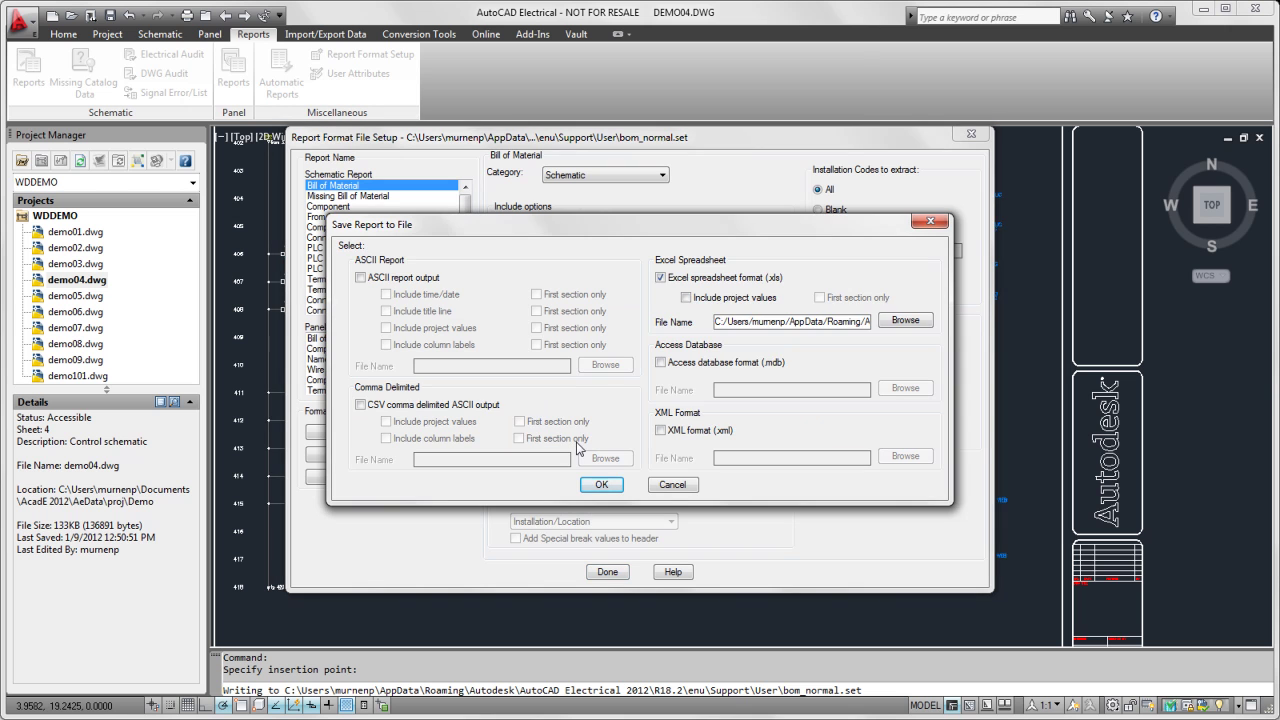
click(660, 277)
click(360, 277)
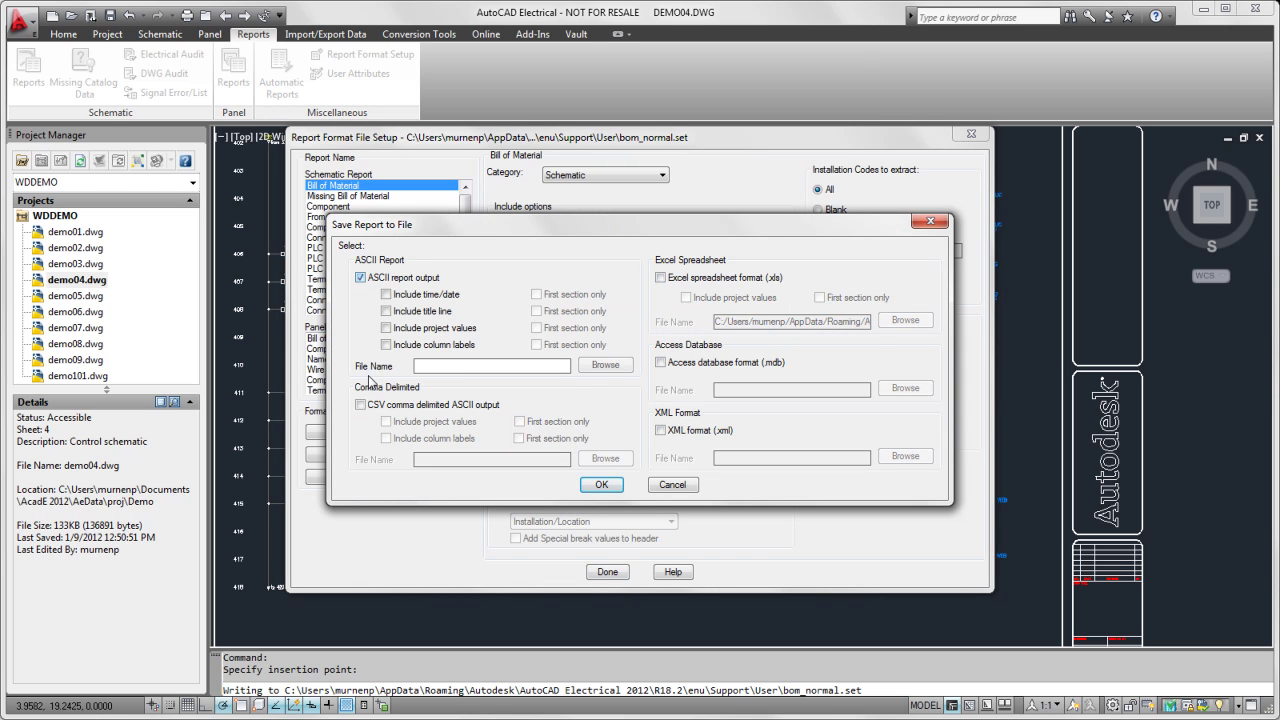
click(450, 366)
text(bom_bytag)
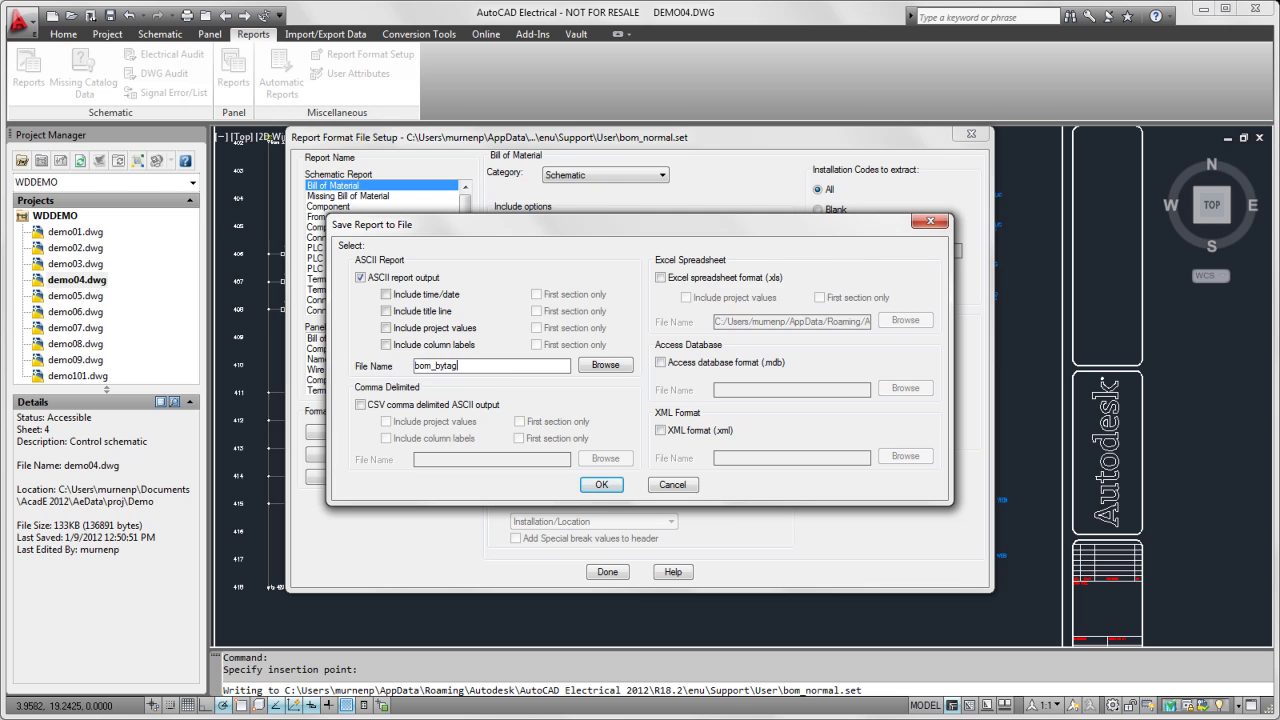
click(602, 484)
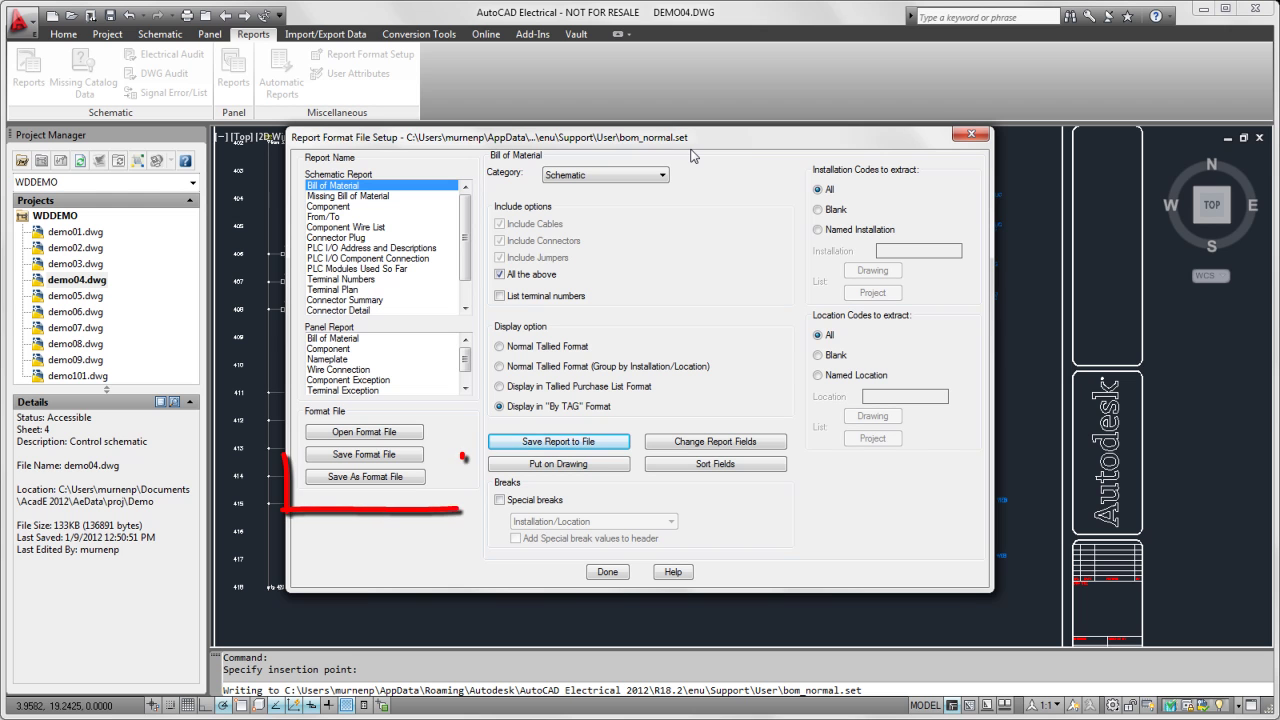
- Save the format under the new name bom_bytag.set
click(368, 477)
click(557, 437)
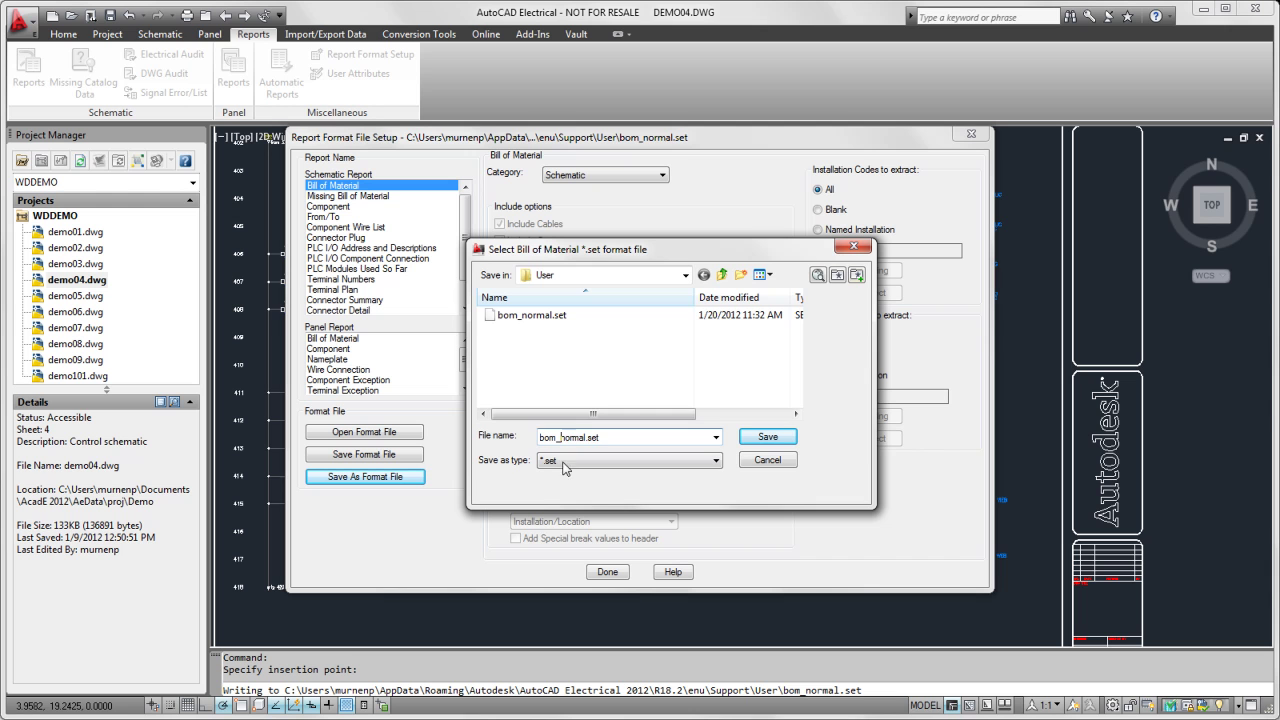
text(bytag)
key(Delete)
key(Delete)
key(Delete)
key(Delete)
key(Delete)
key(Delete)
click(763, 442)
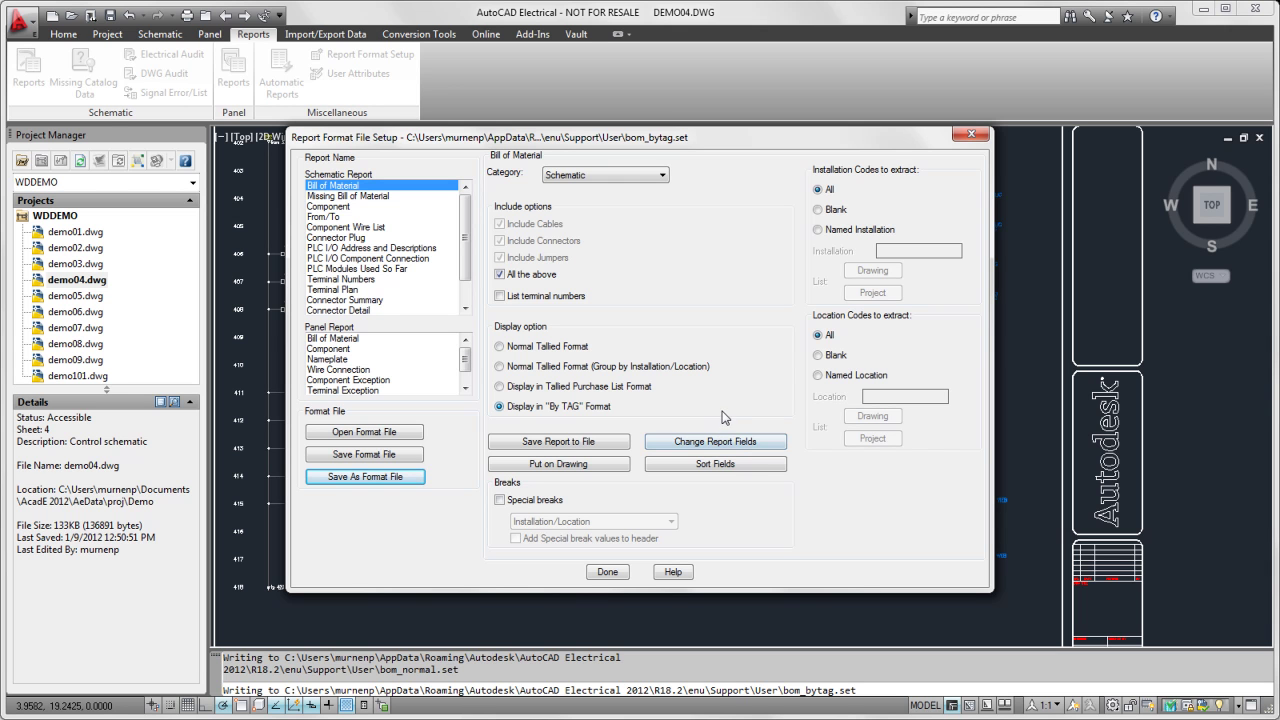
- Set the Wire From/To report to output an Excel spreadsheet named wire_fromto
click(328, 217)
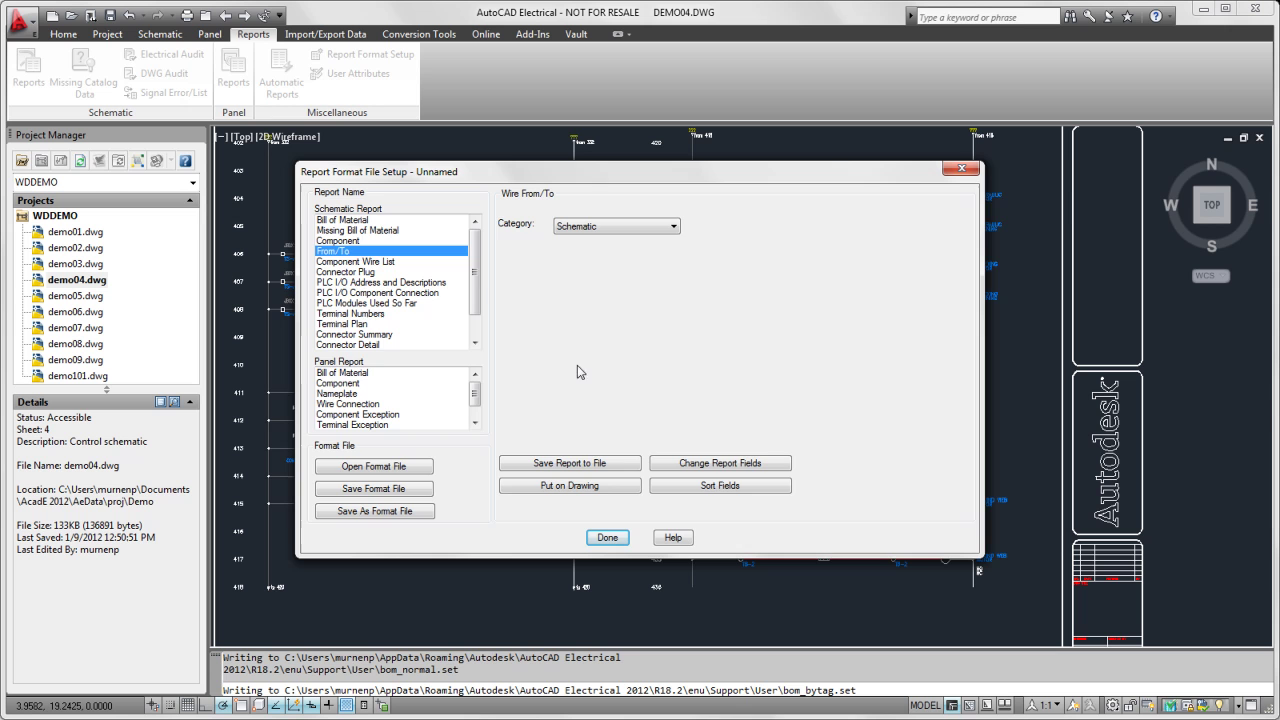
click(593, 464)
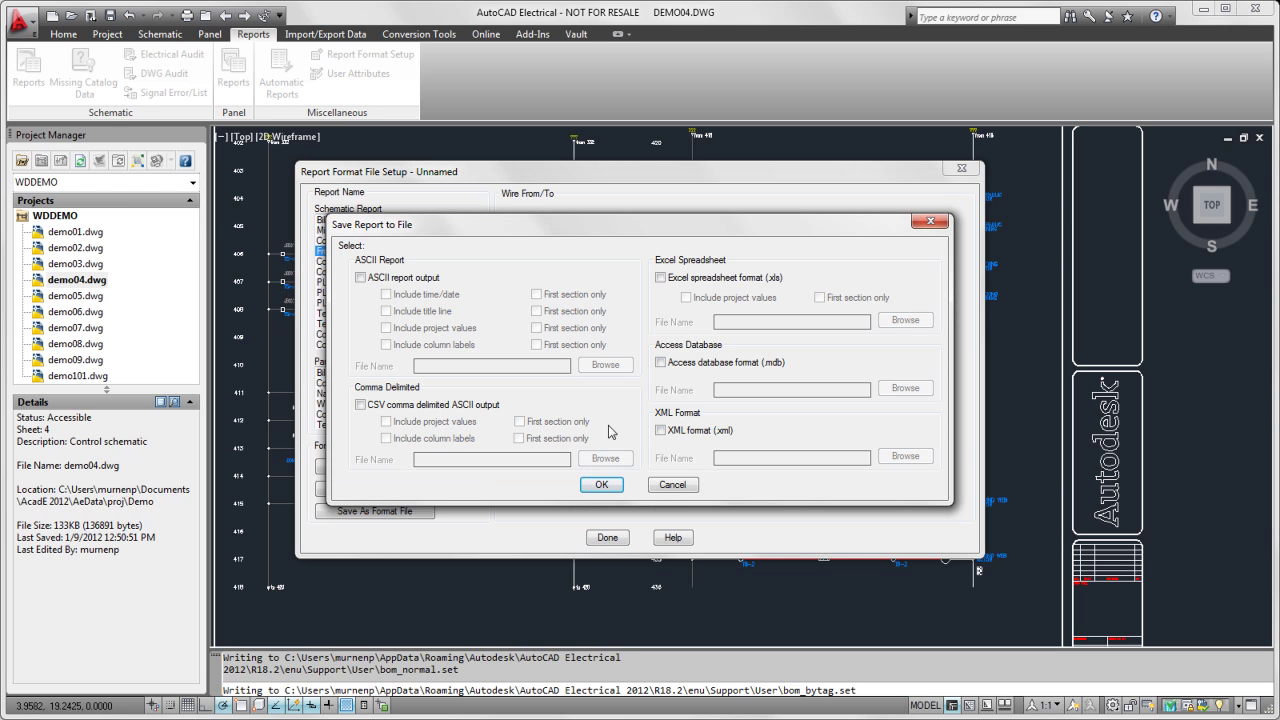
click(660, 277)
click(730, 322)
text(wire_)
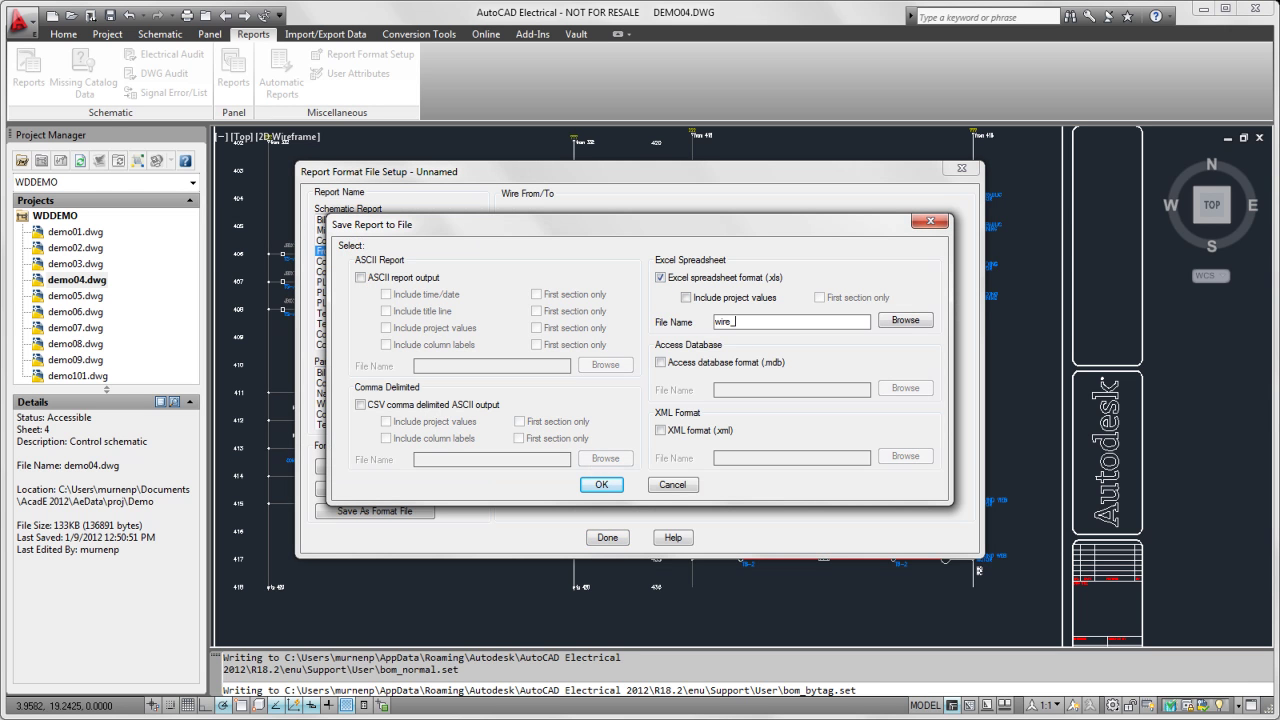
text(fromto)
click(601, 484)
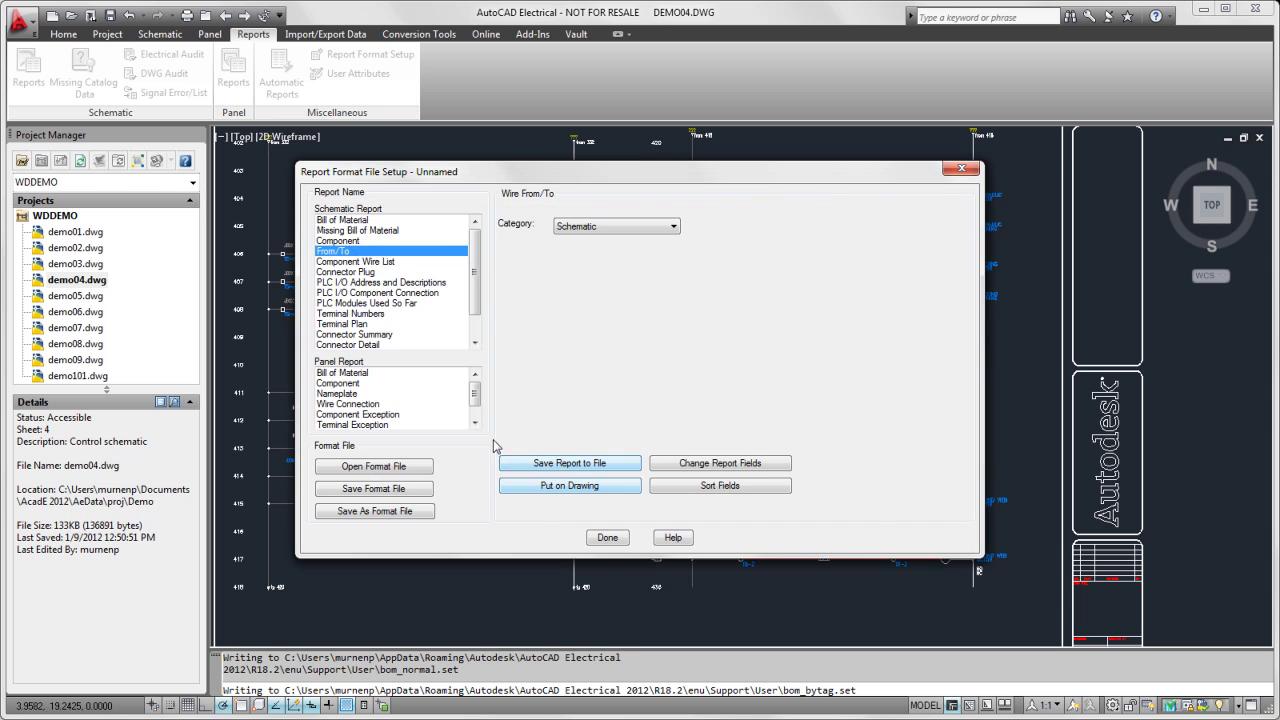
- Save the From/To format as wire_fromto.set and close the format setup
click(422, 490)
text(w)
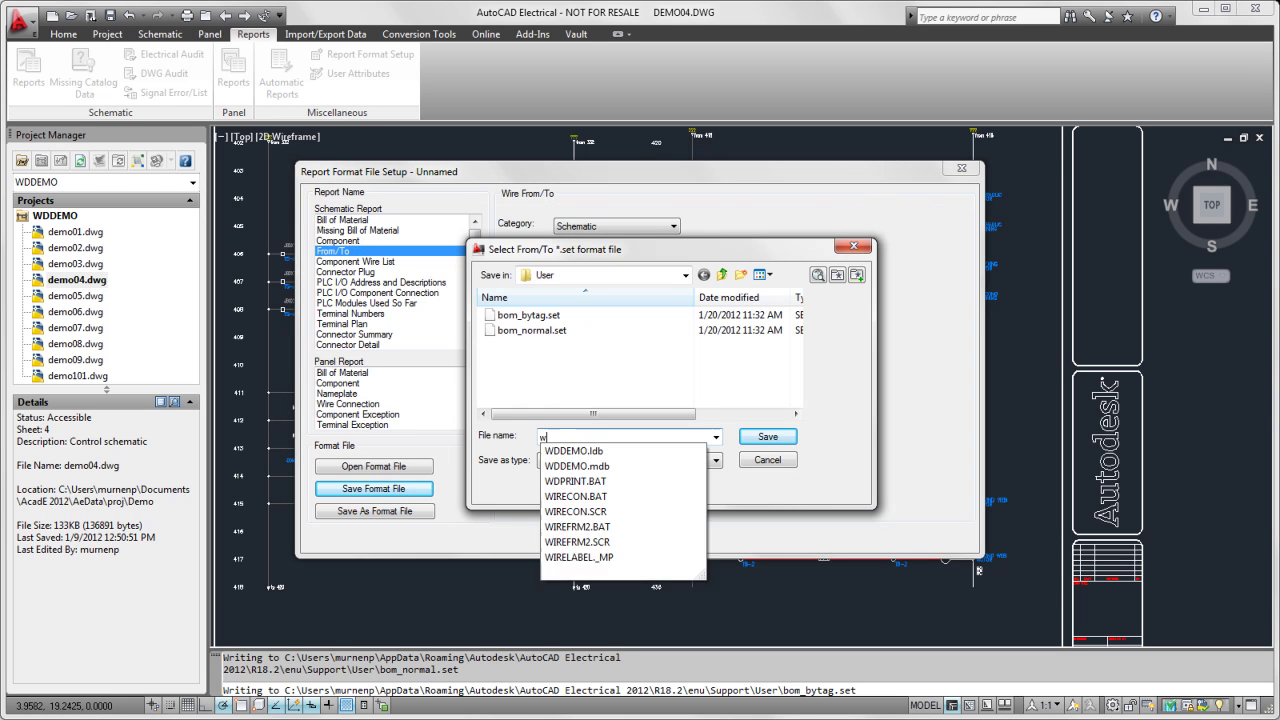
text(ire_fromto)
click(766, 437)
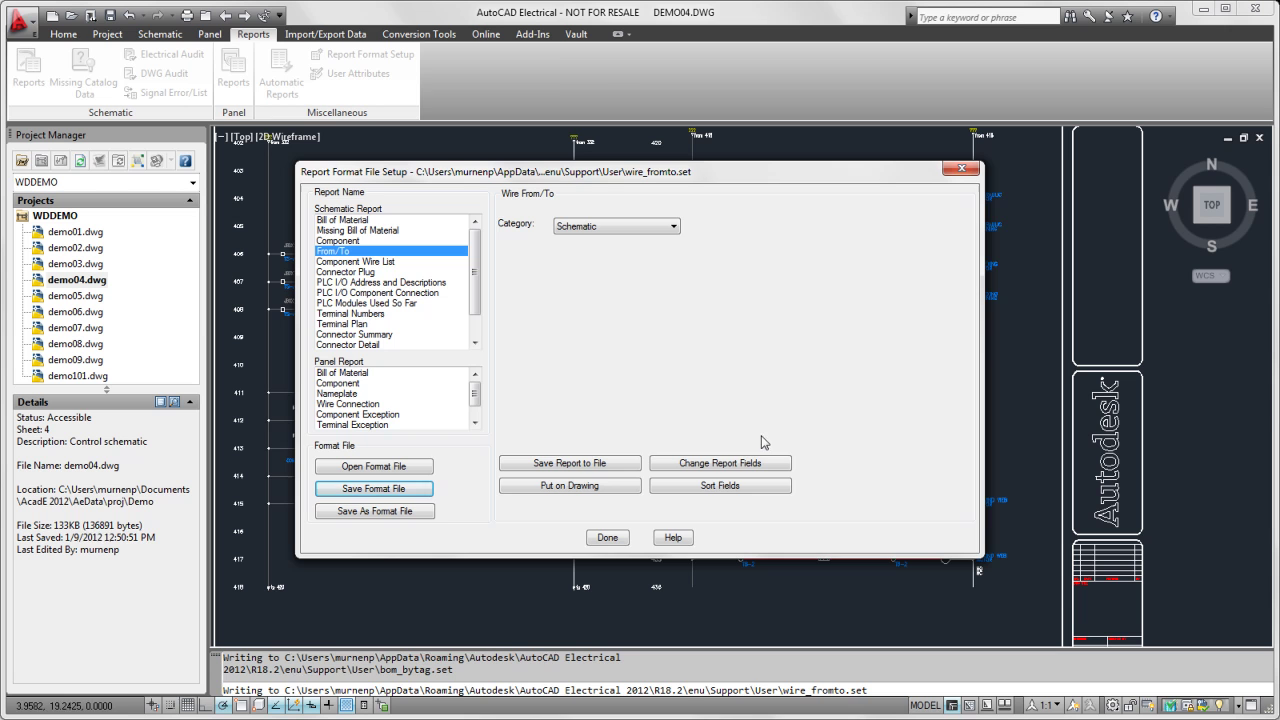
click(607, 537)
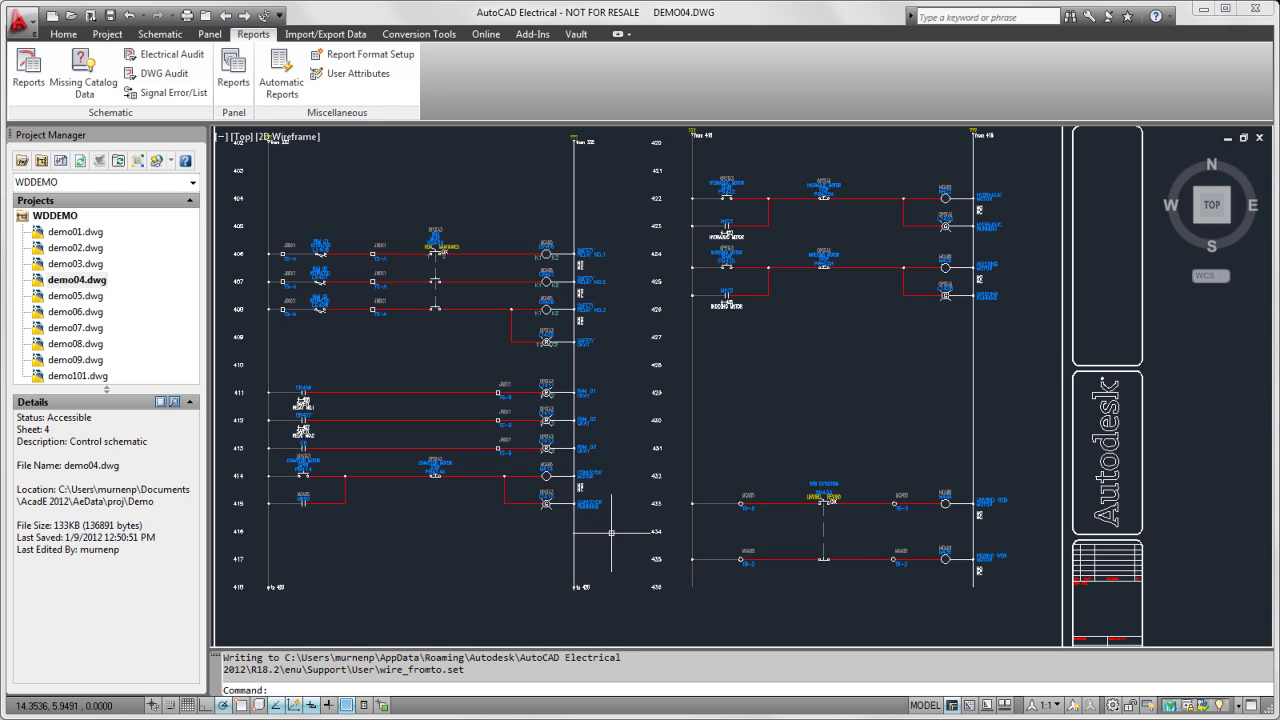
- Open the Automatic Reports selection dialog
click(281, 78)
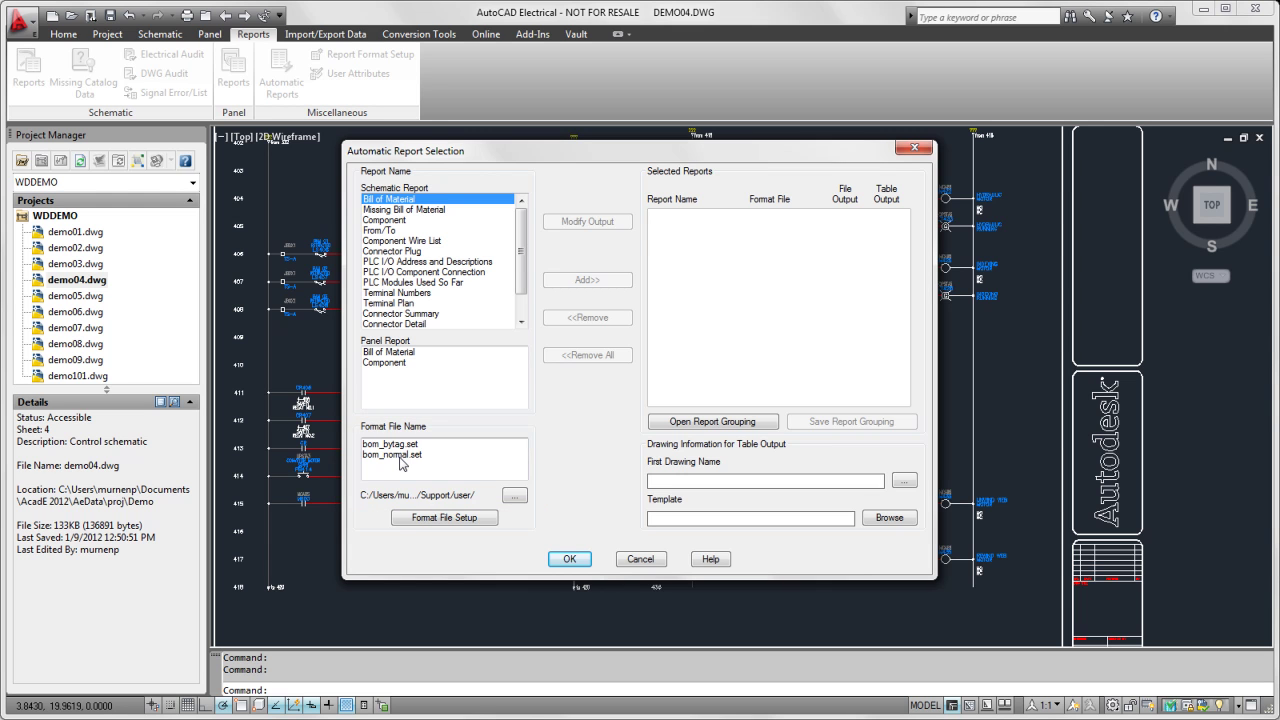
- Add Bill of Material reports using bom_normal.set and bom_bytag.set to the report list
double_click(400, 456)
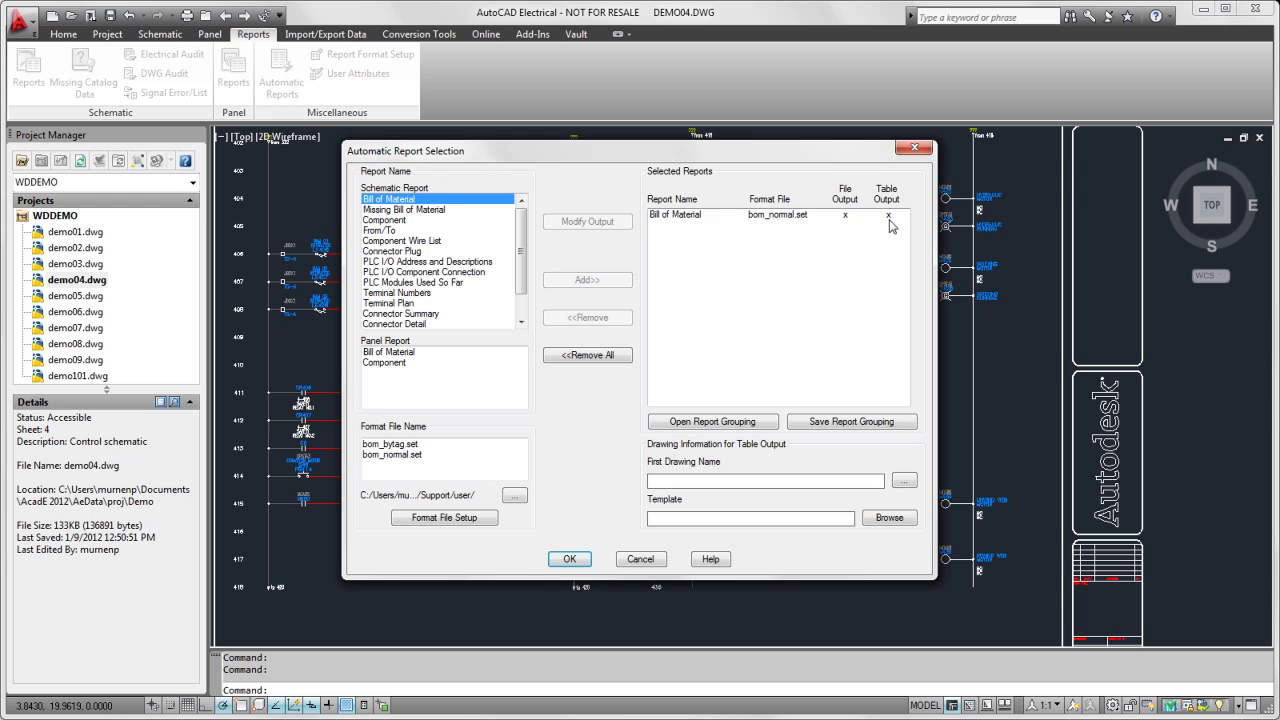
click(405, 445)
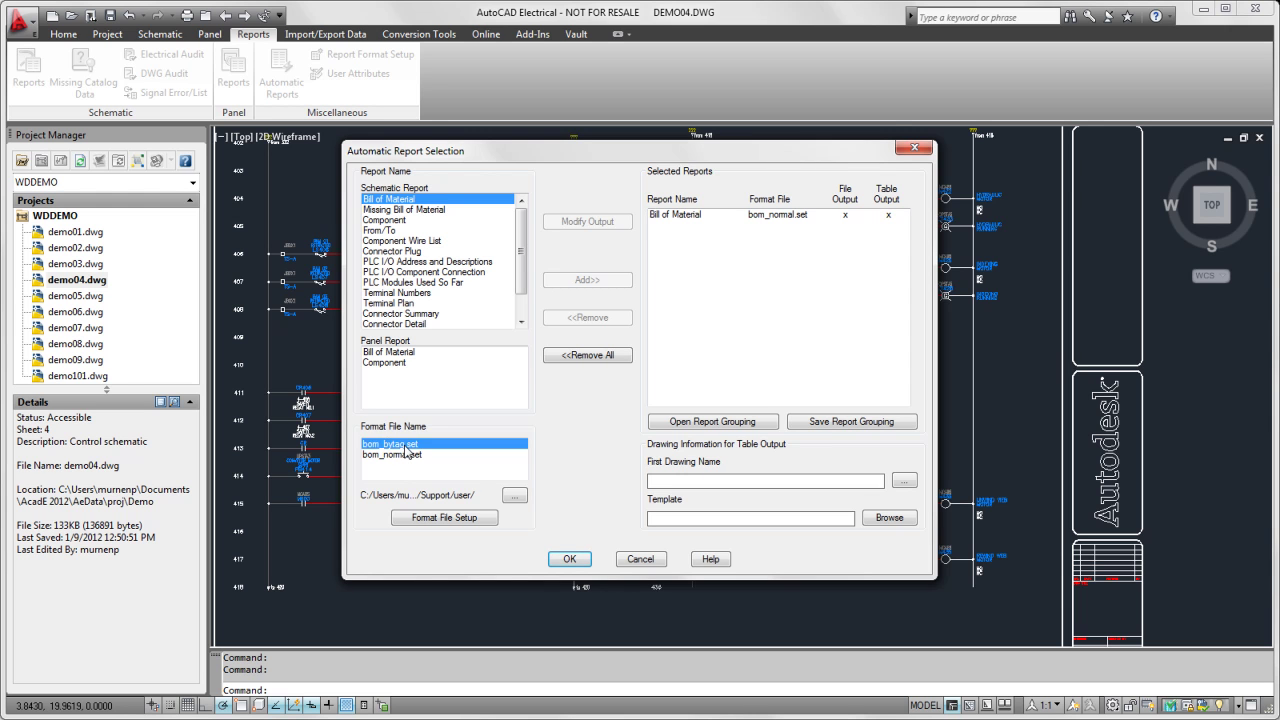
double_click(405, 453)
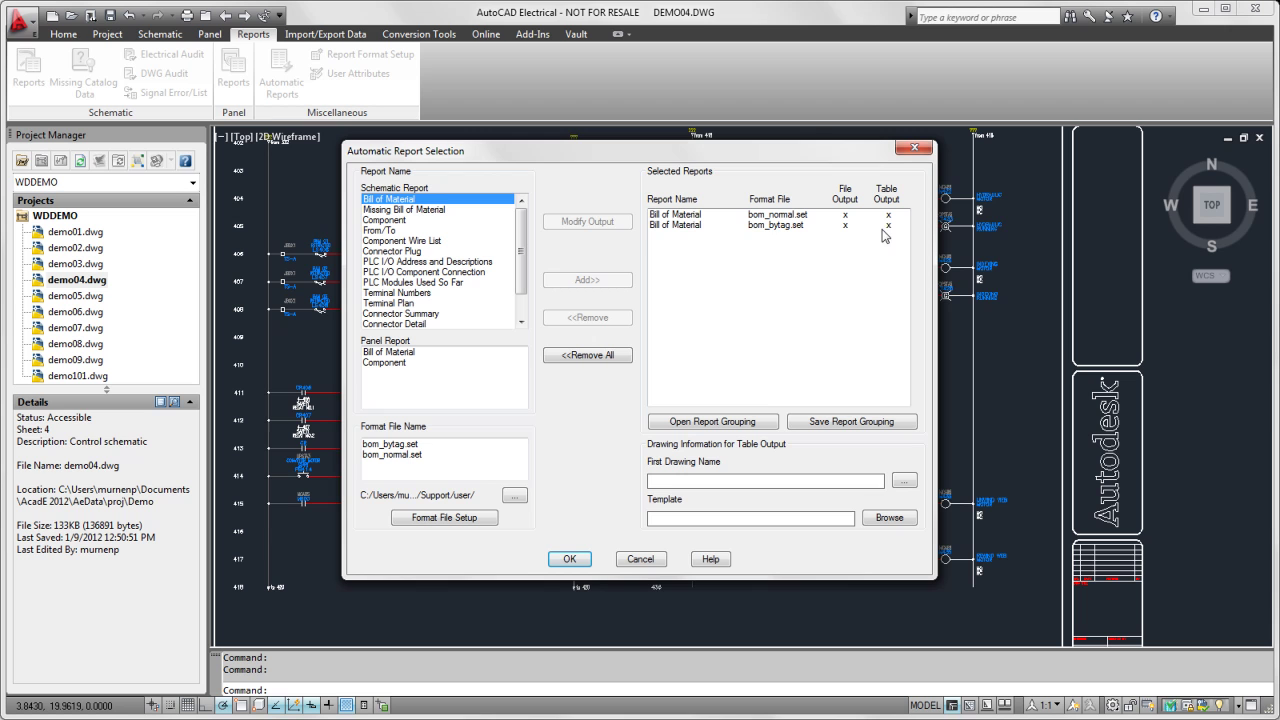
- Turn off table output for the bom_bytag.set report, leaving file output only
click(777, 226)
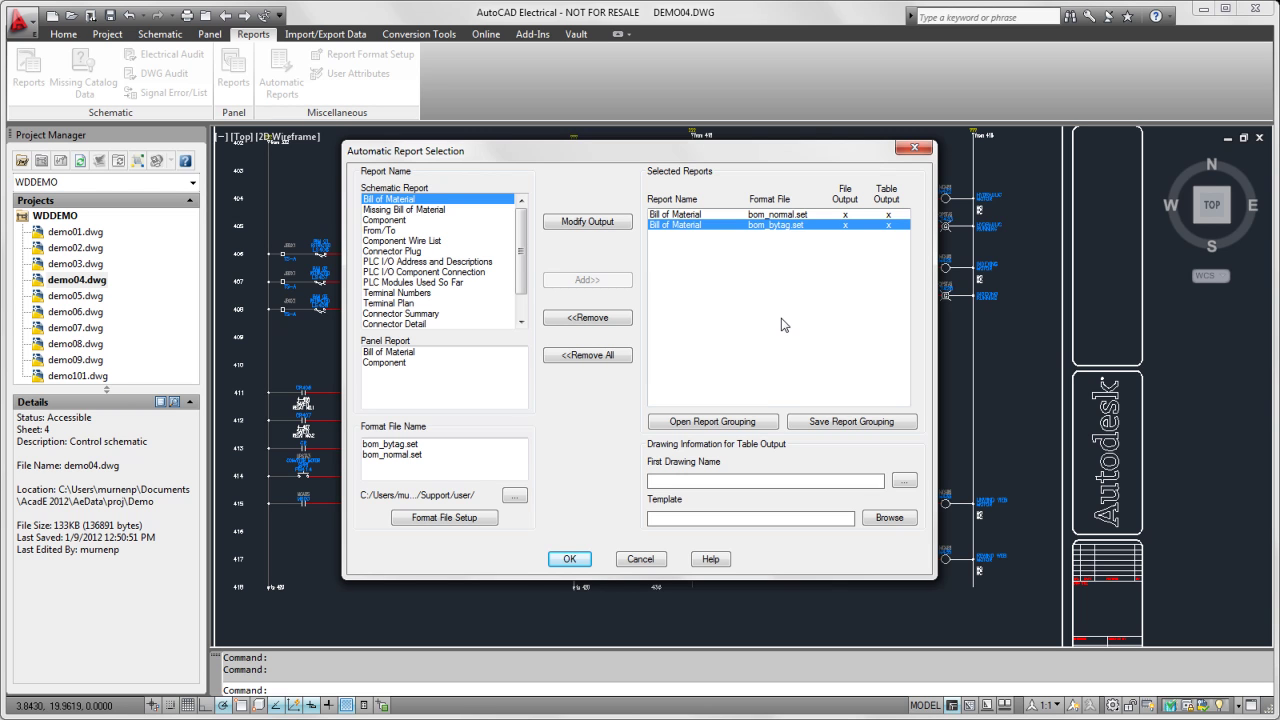
click(589, 224)
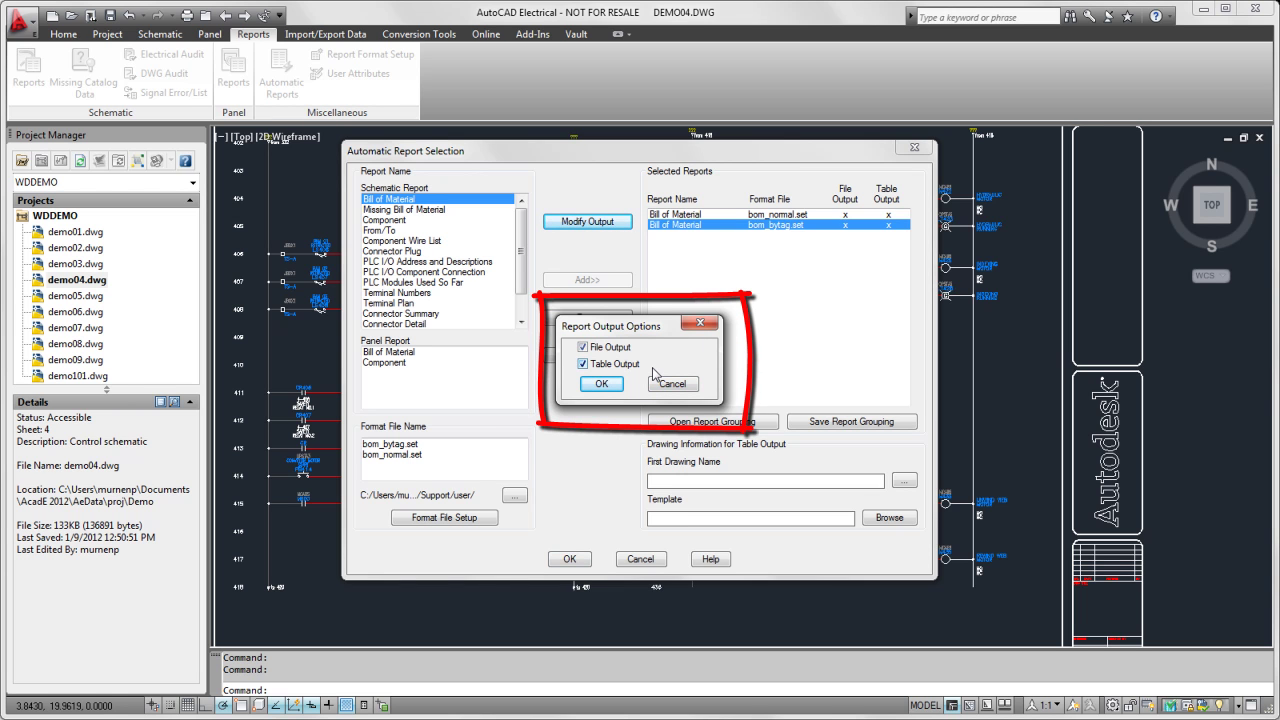
click(584, 364)
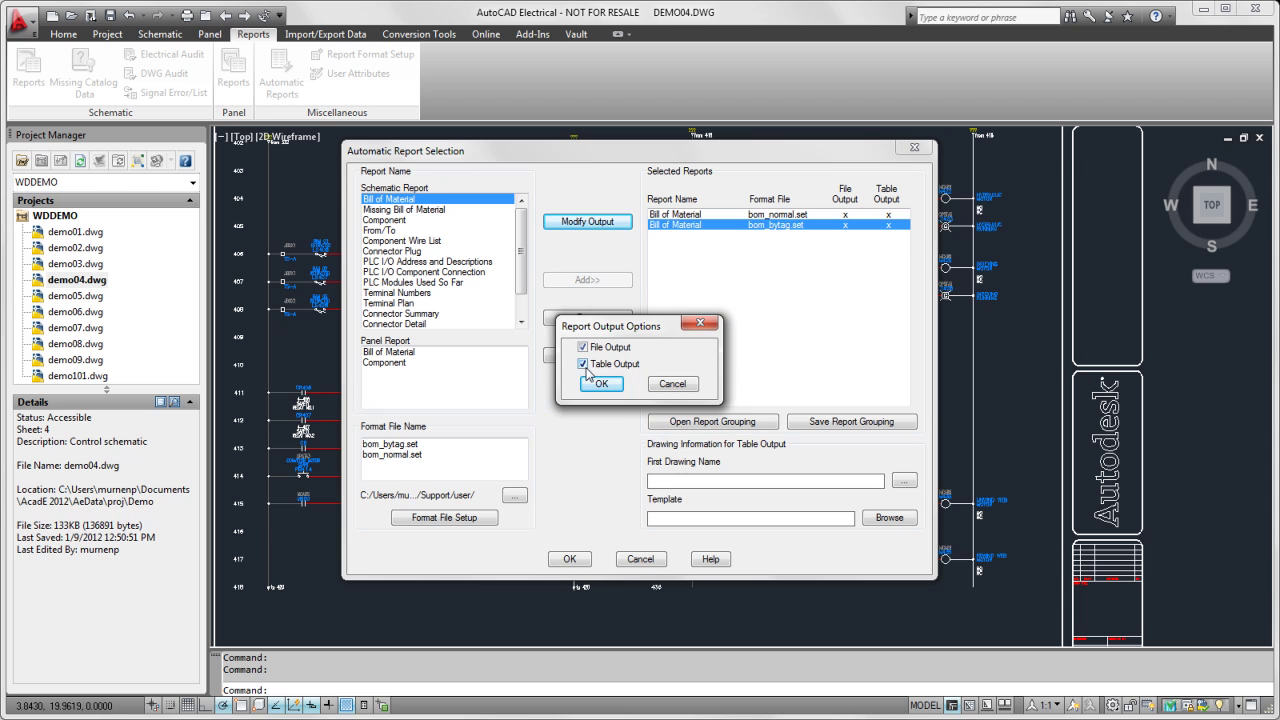
click(603, 386)
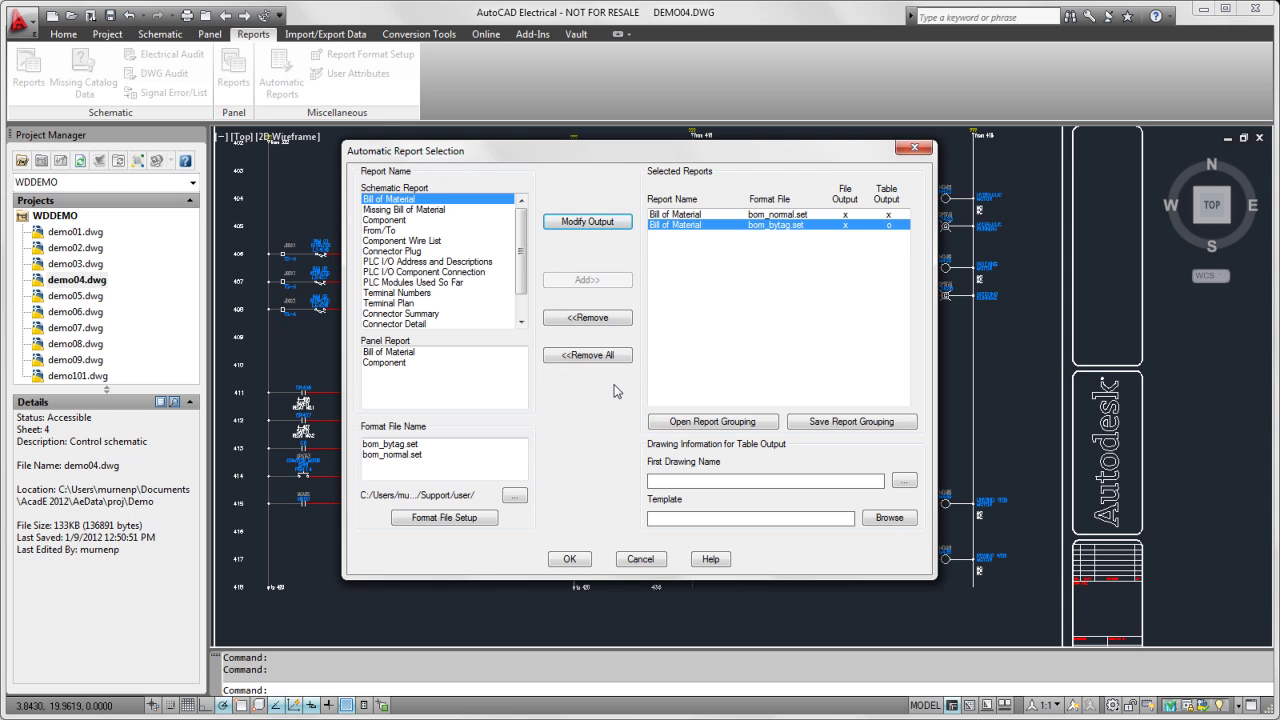
- Add the From/To report with wire_fromto.set and confirm its file-only output options
click(381, 231)
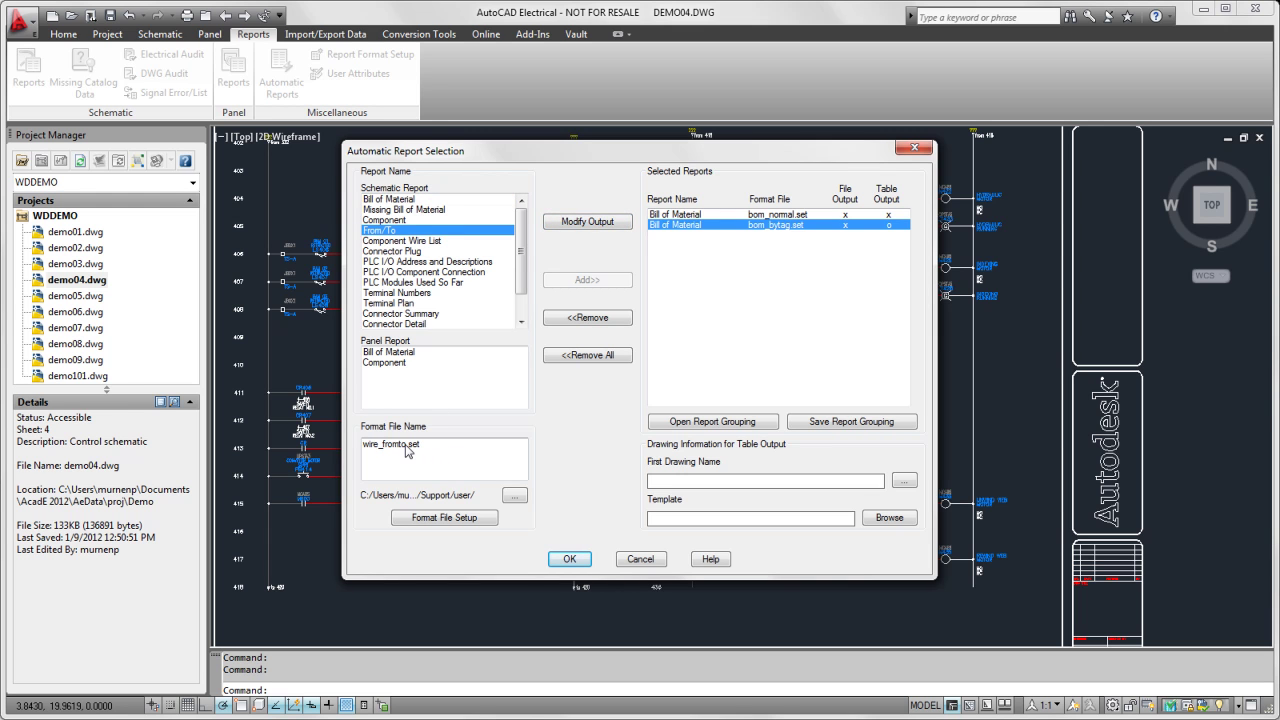
click(406, 446)
double_click(406, 447)
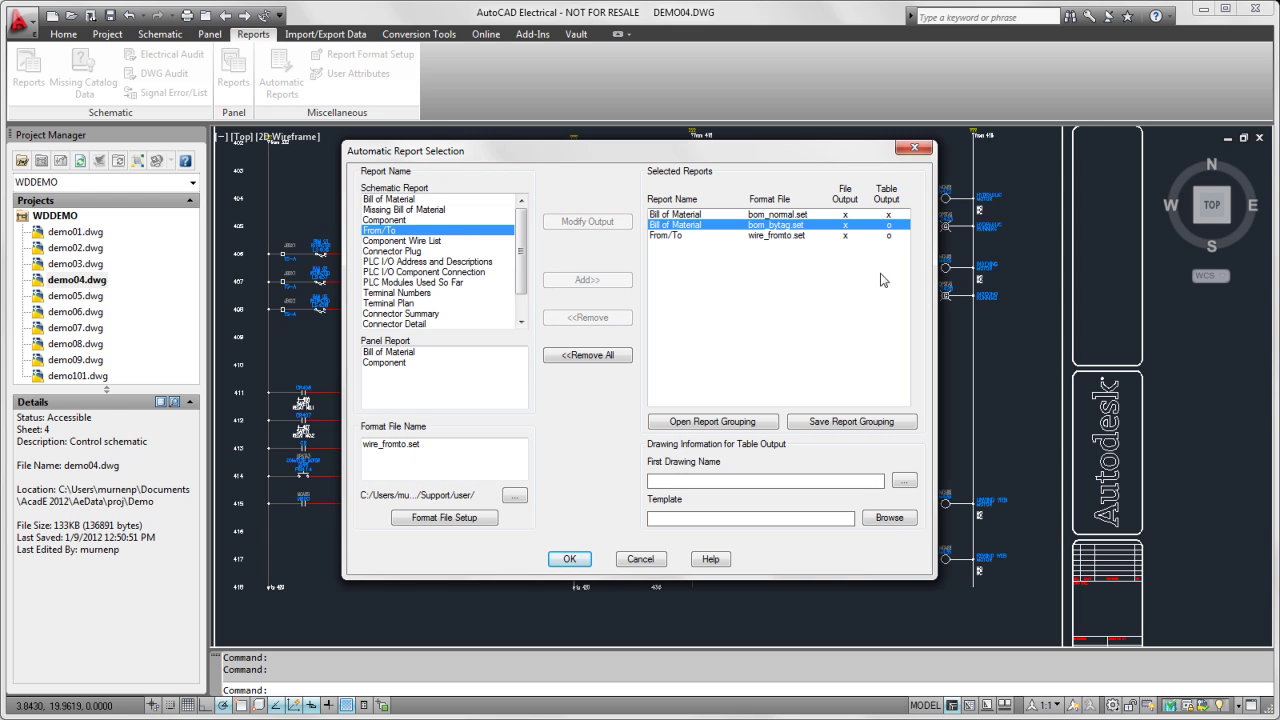
click(783, 236)
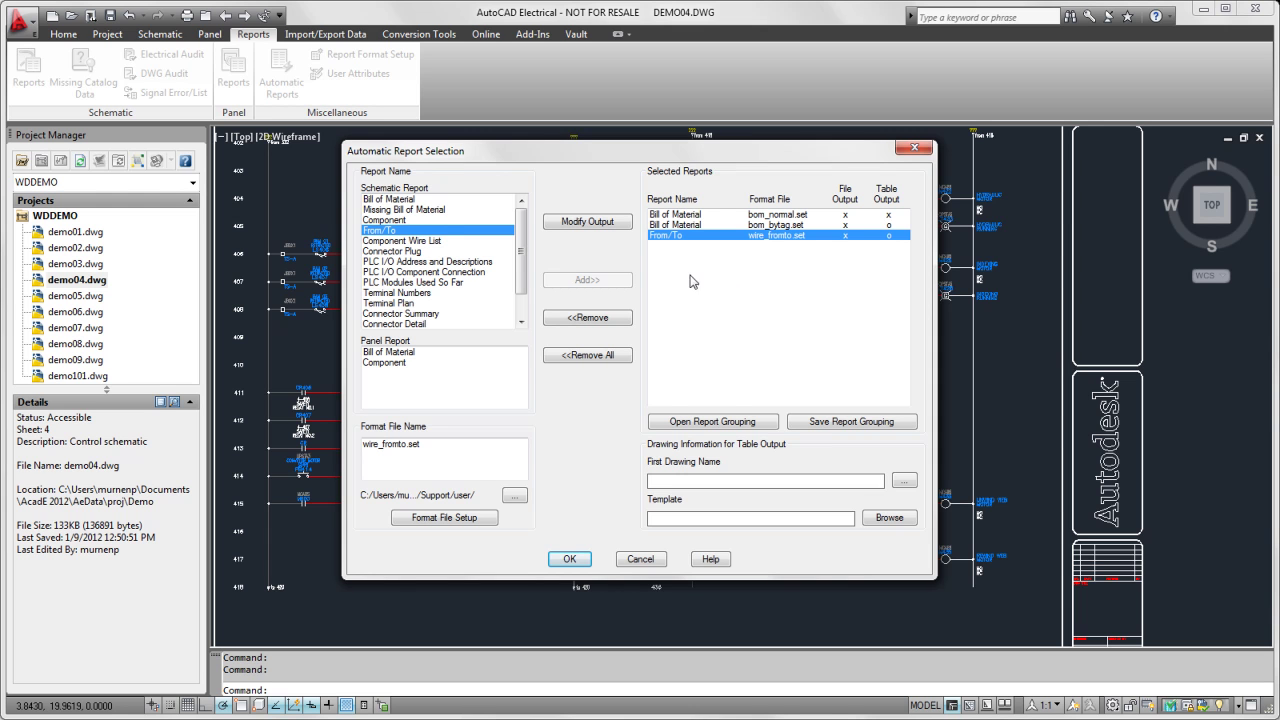
click(614, 228)
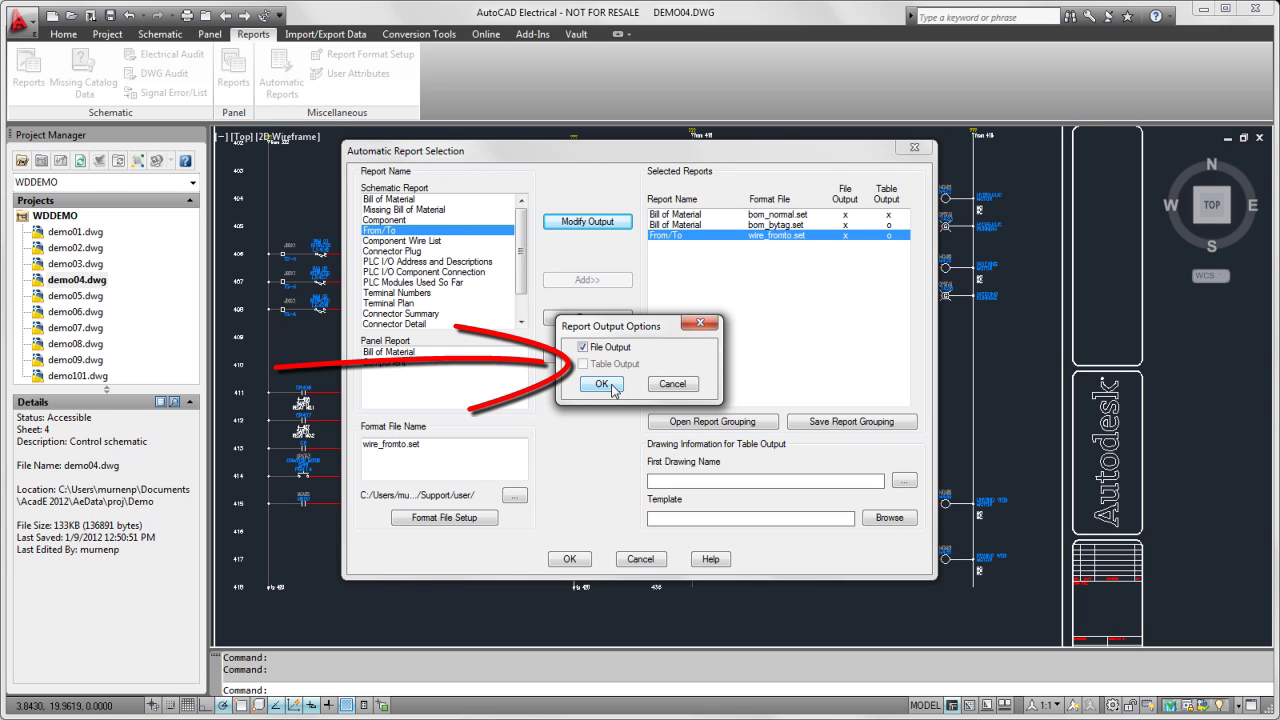
click(672, 384)
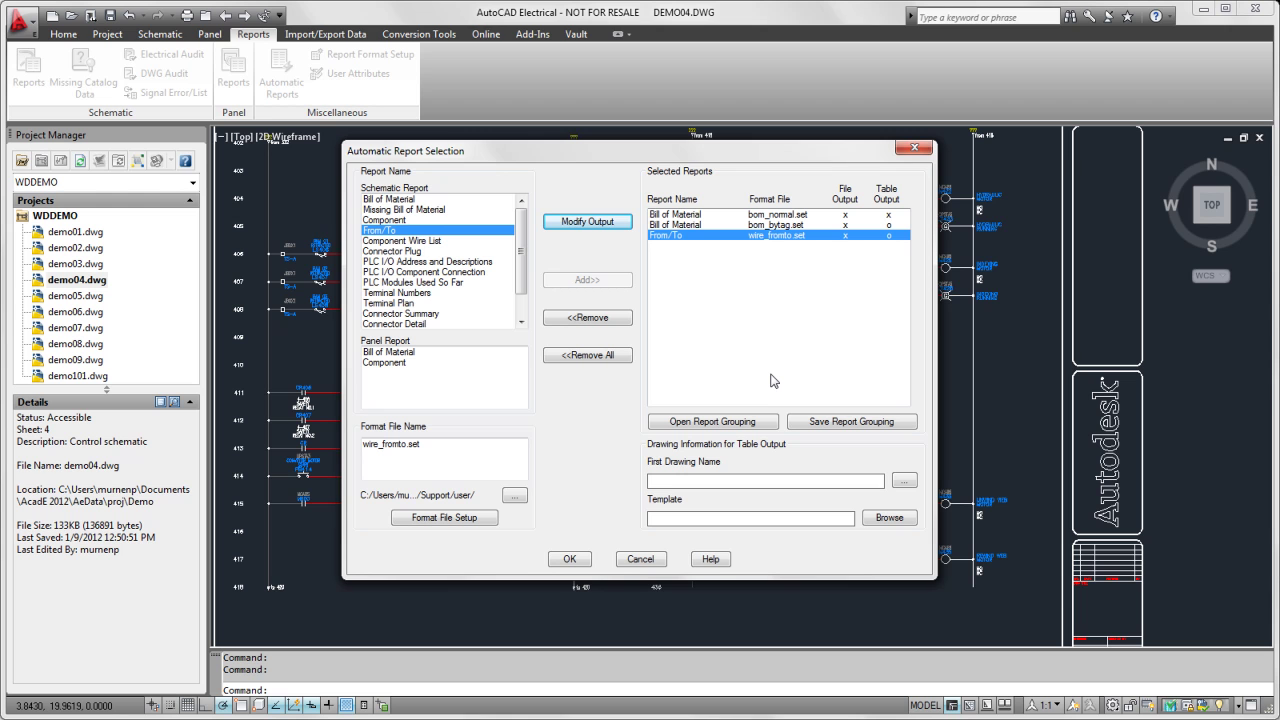
- Save the report group as my3reports.rgf and cancel out of Automatic Report Selection
click(884, 424)
text(my3reports)
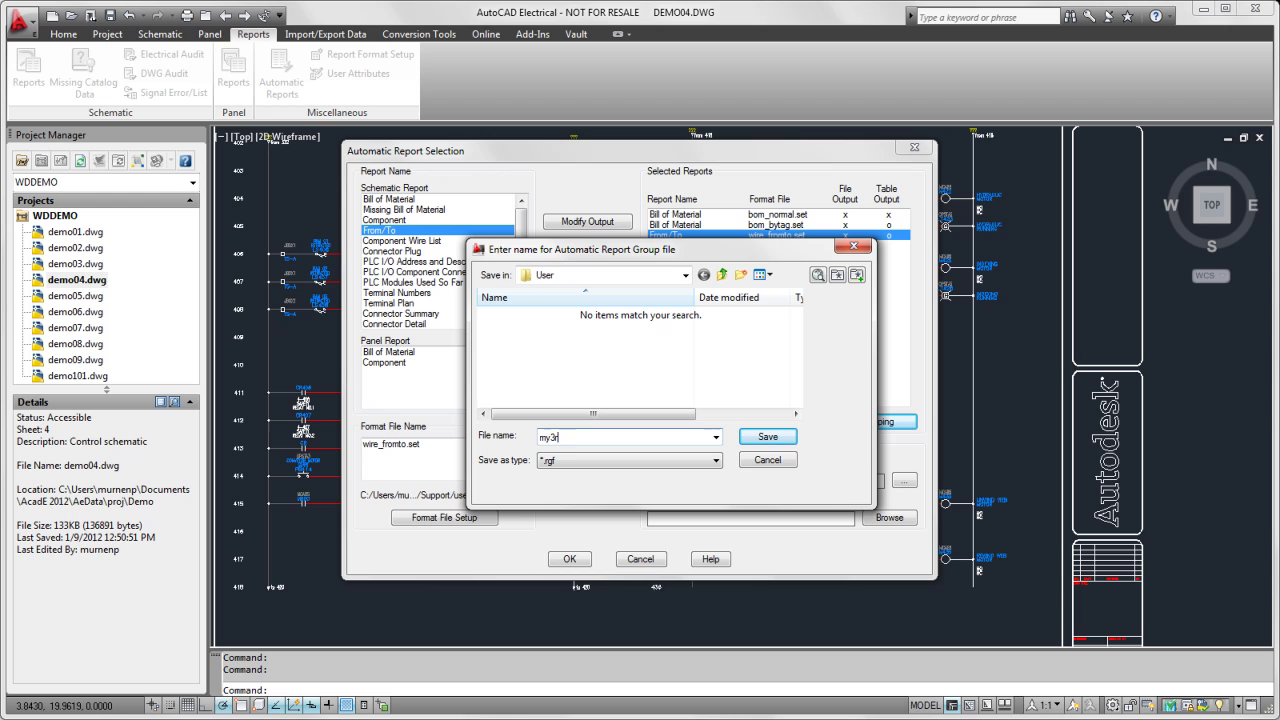
click(767, 437)
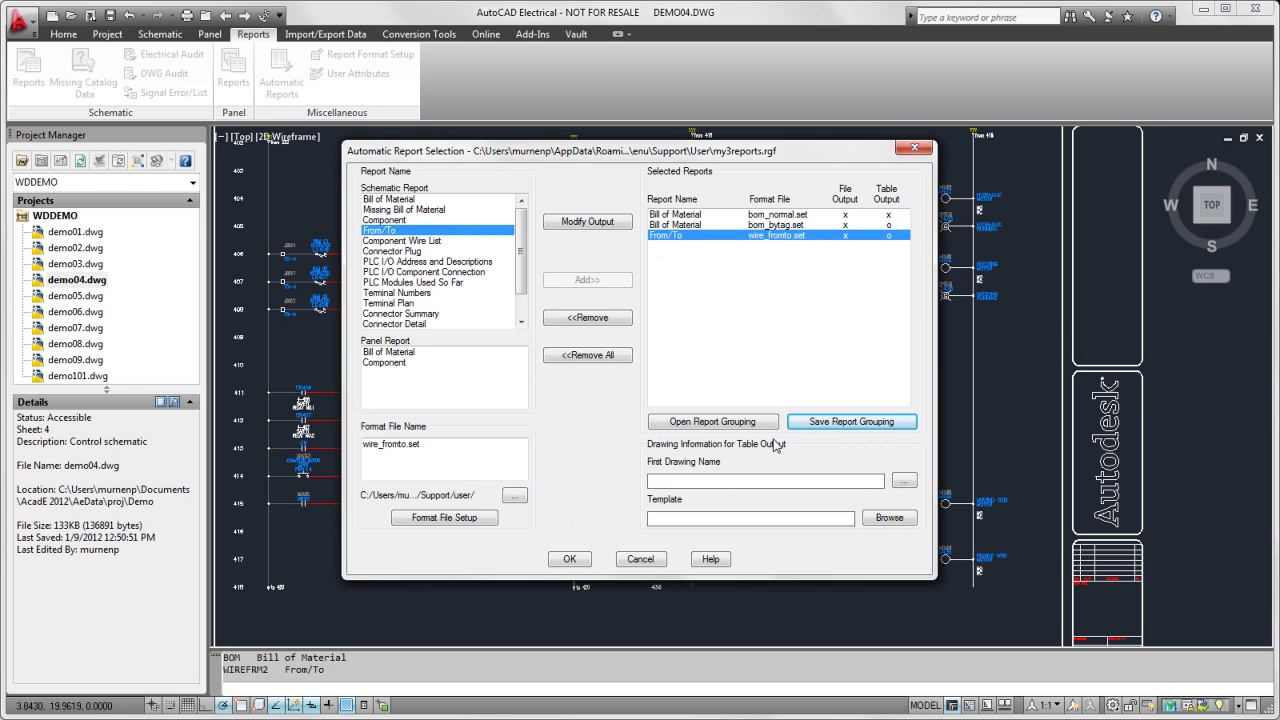
click(641, 560)
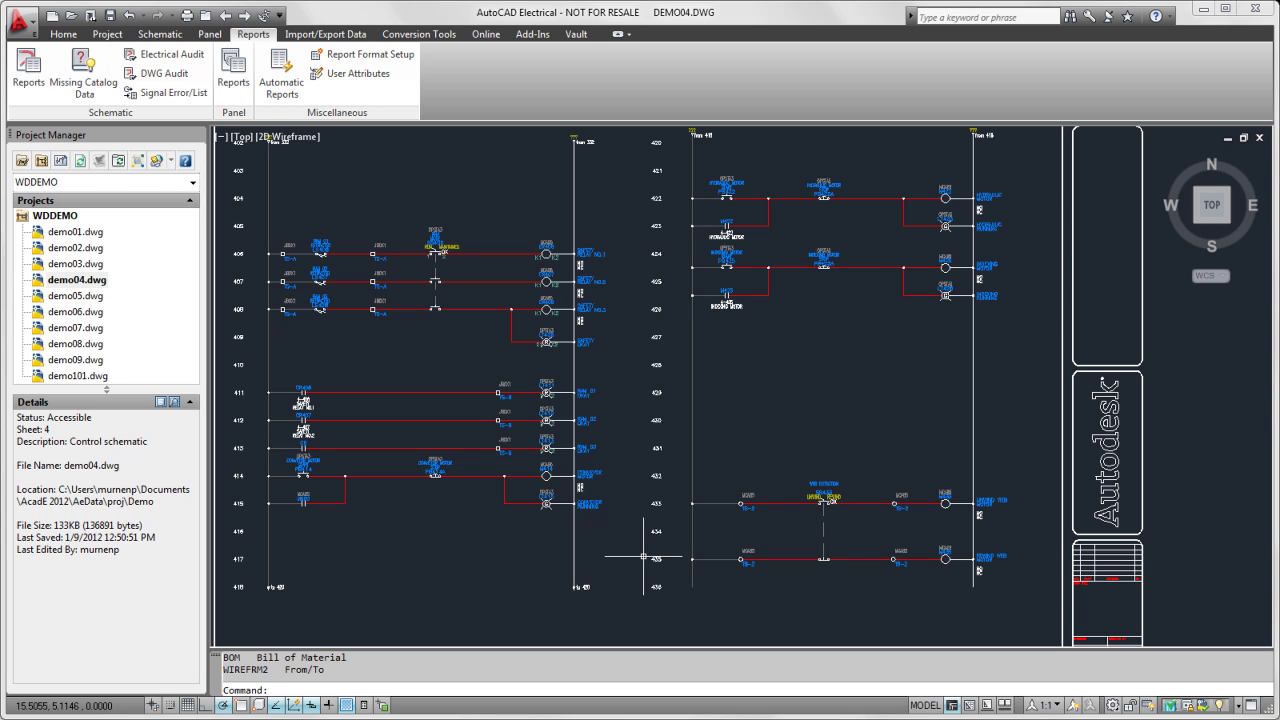
- Reload the saved my3reports.rgf report group into Automatic Report Selection
click(281, 75)
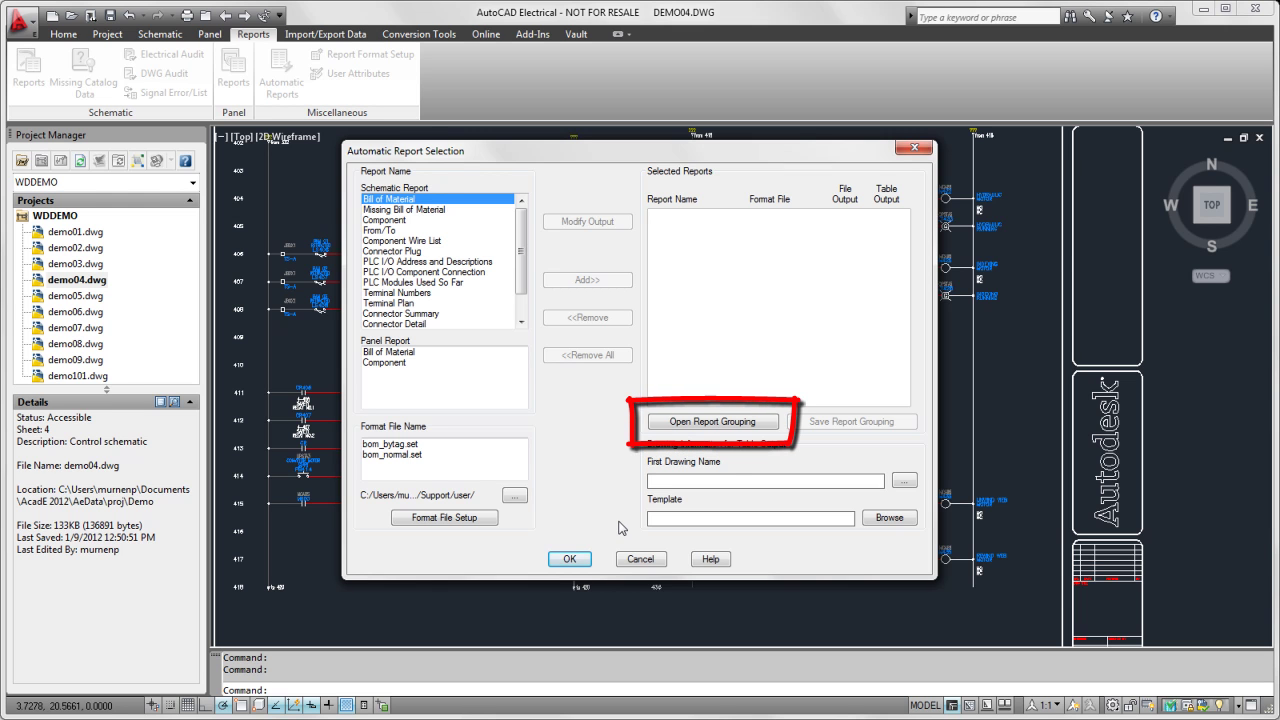
click(668, 424)
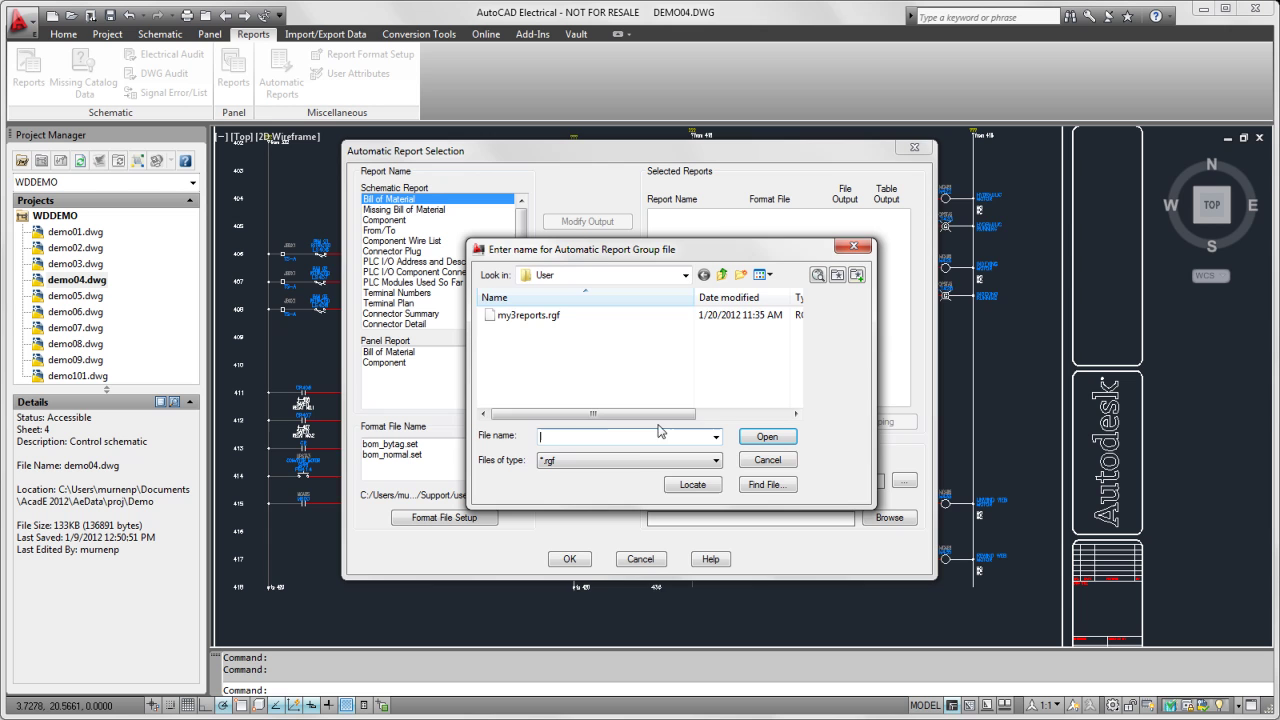
double_click(521, 316)
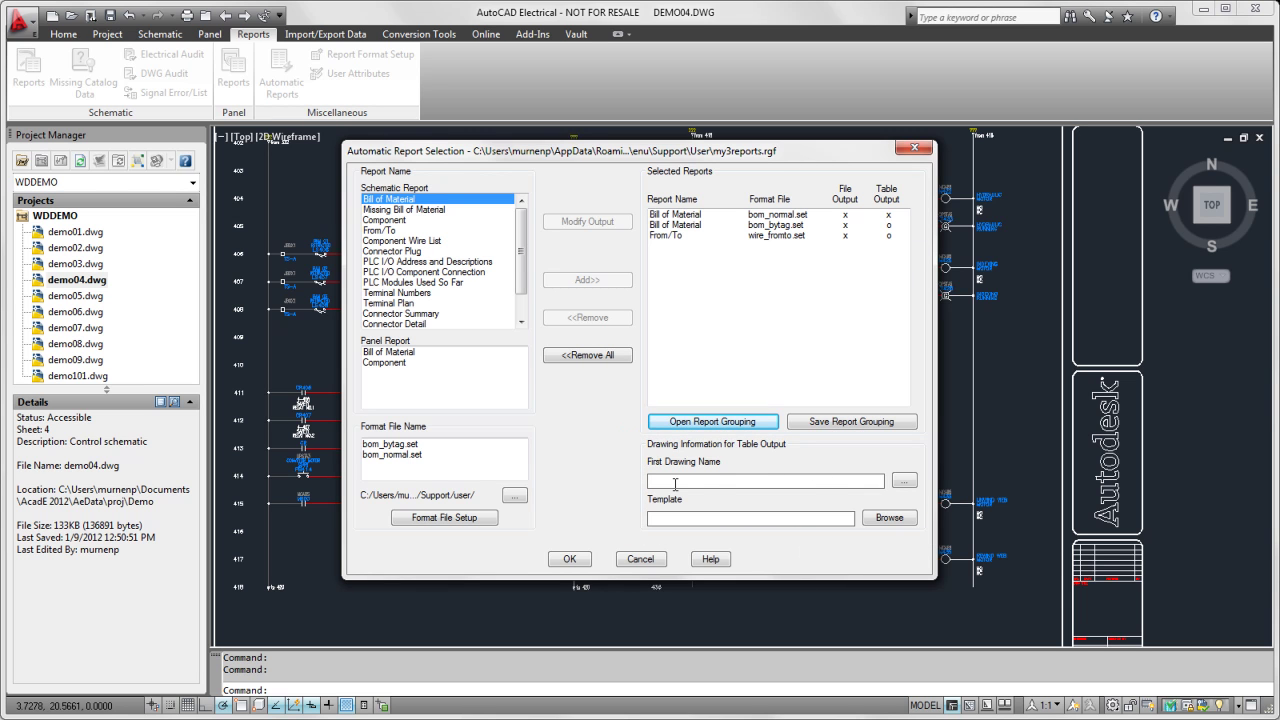
- Set a template file for table output and run the three grouped reports
click(886, 519)
double_click(540, 404)
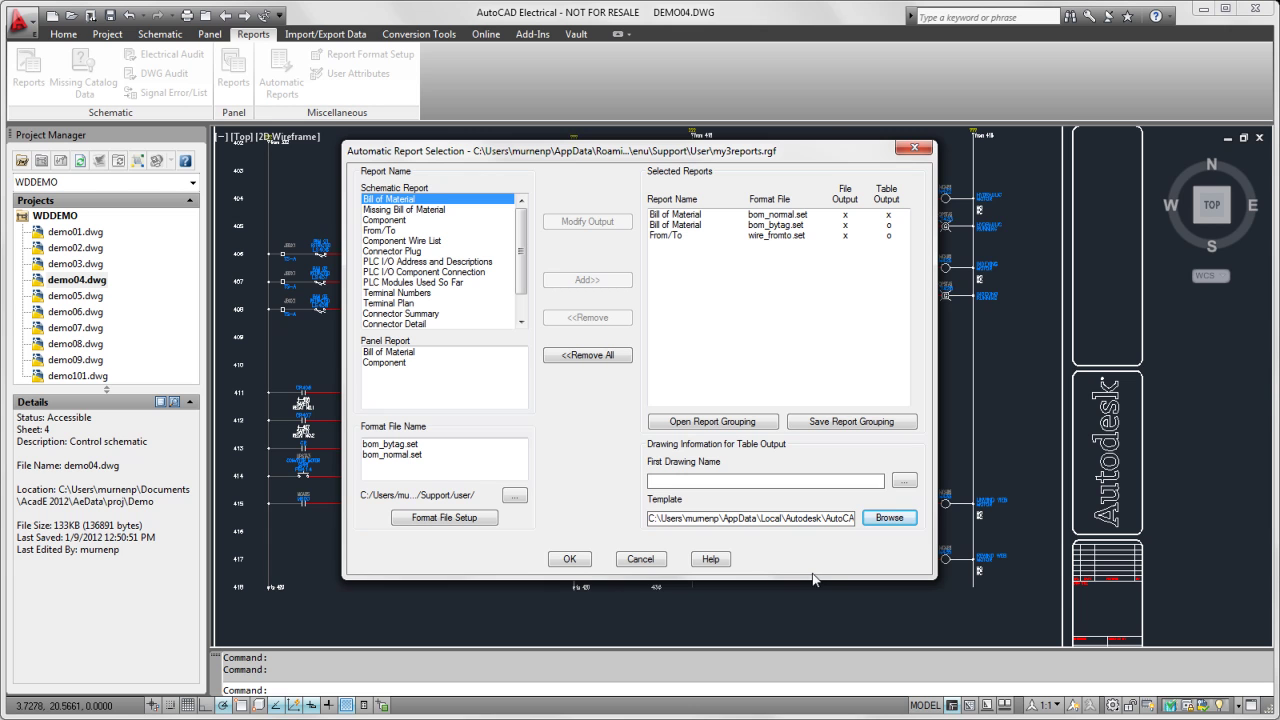
click(570, 560)
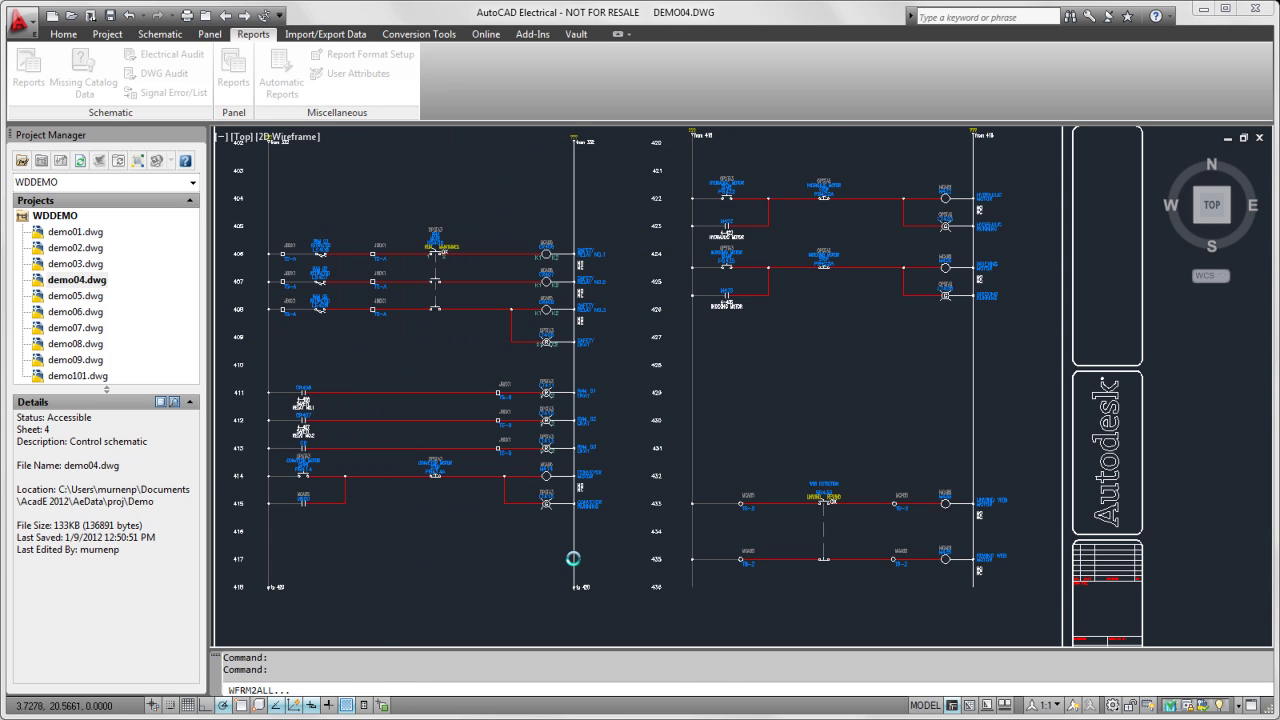